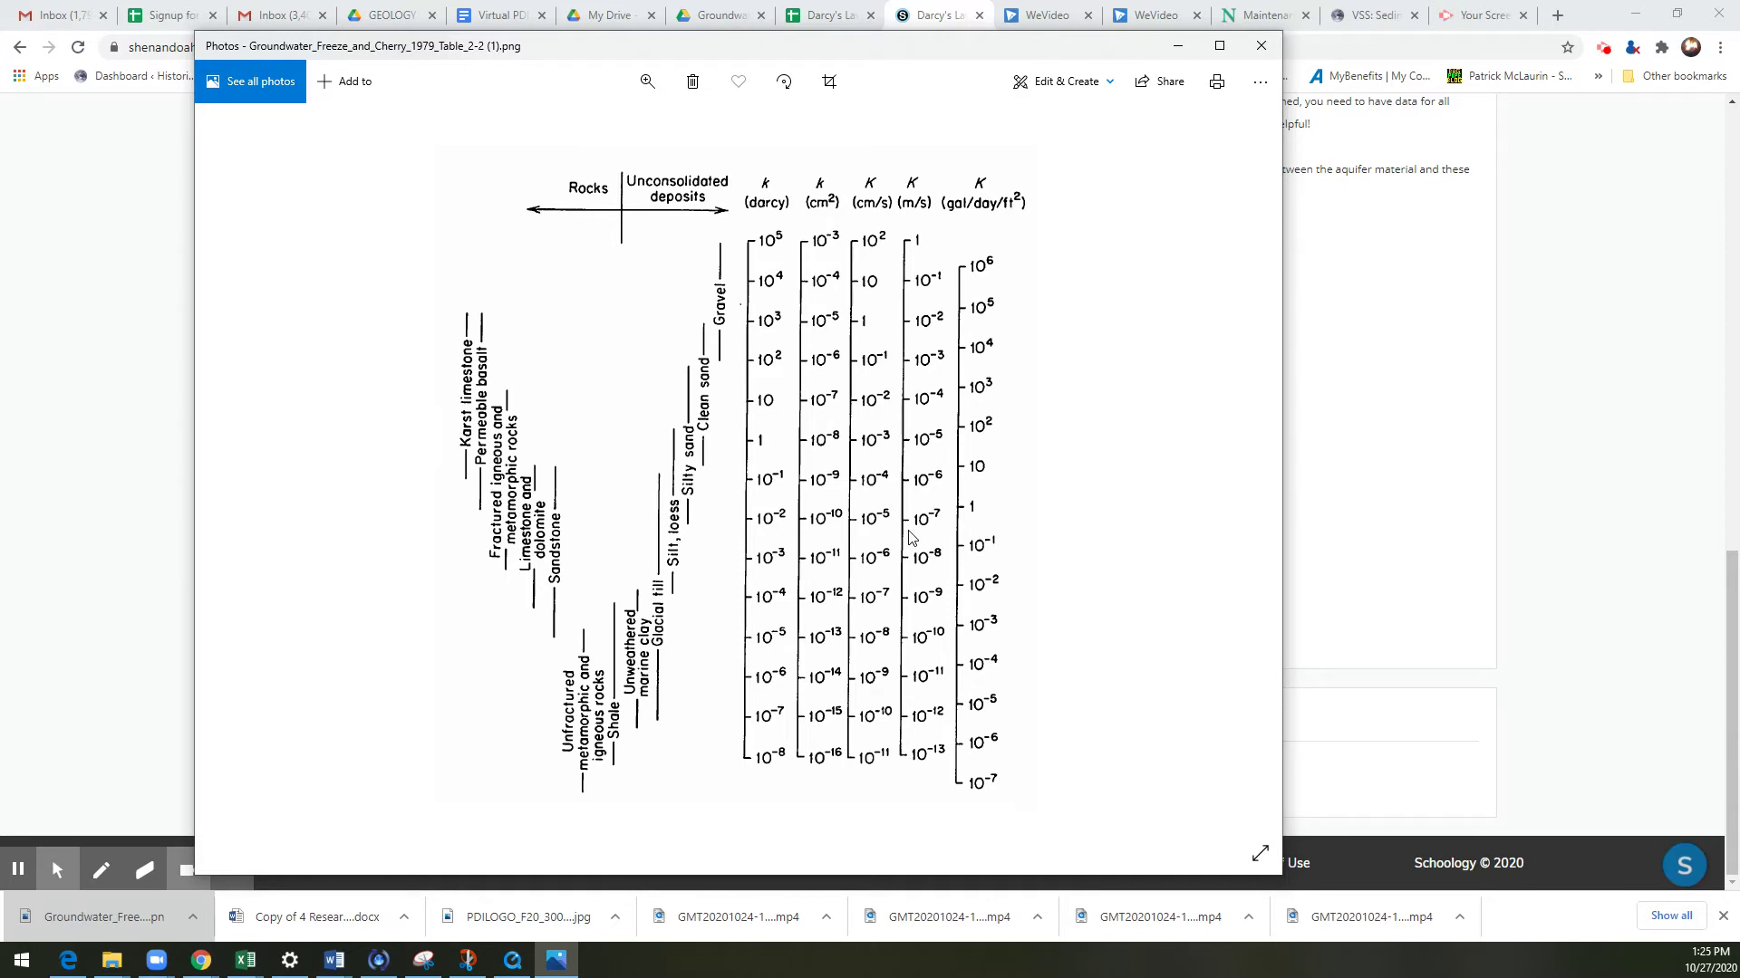
Open the Darcy's Law - Student Version spreadsheet and set the grain size in B2 to "Pea Gravel (bone char)".
click(137, 700)
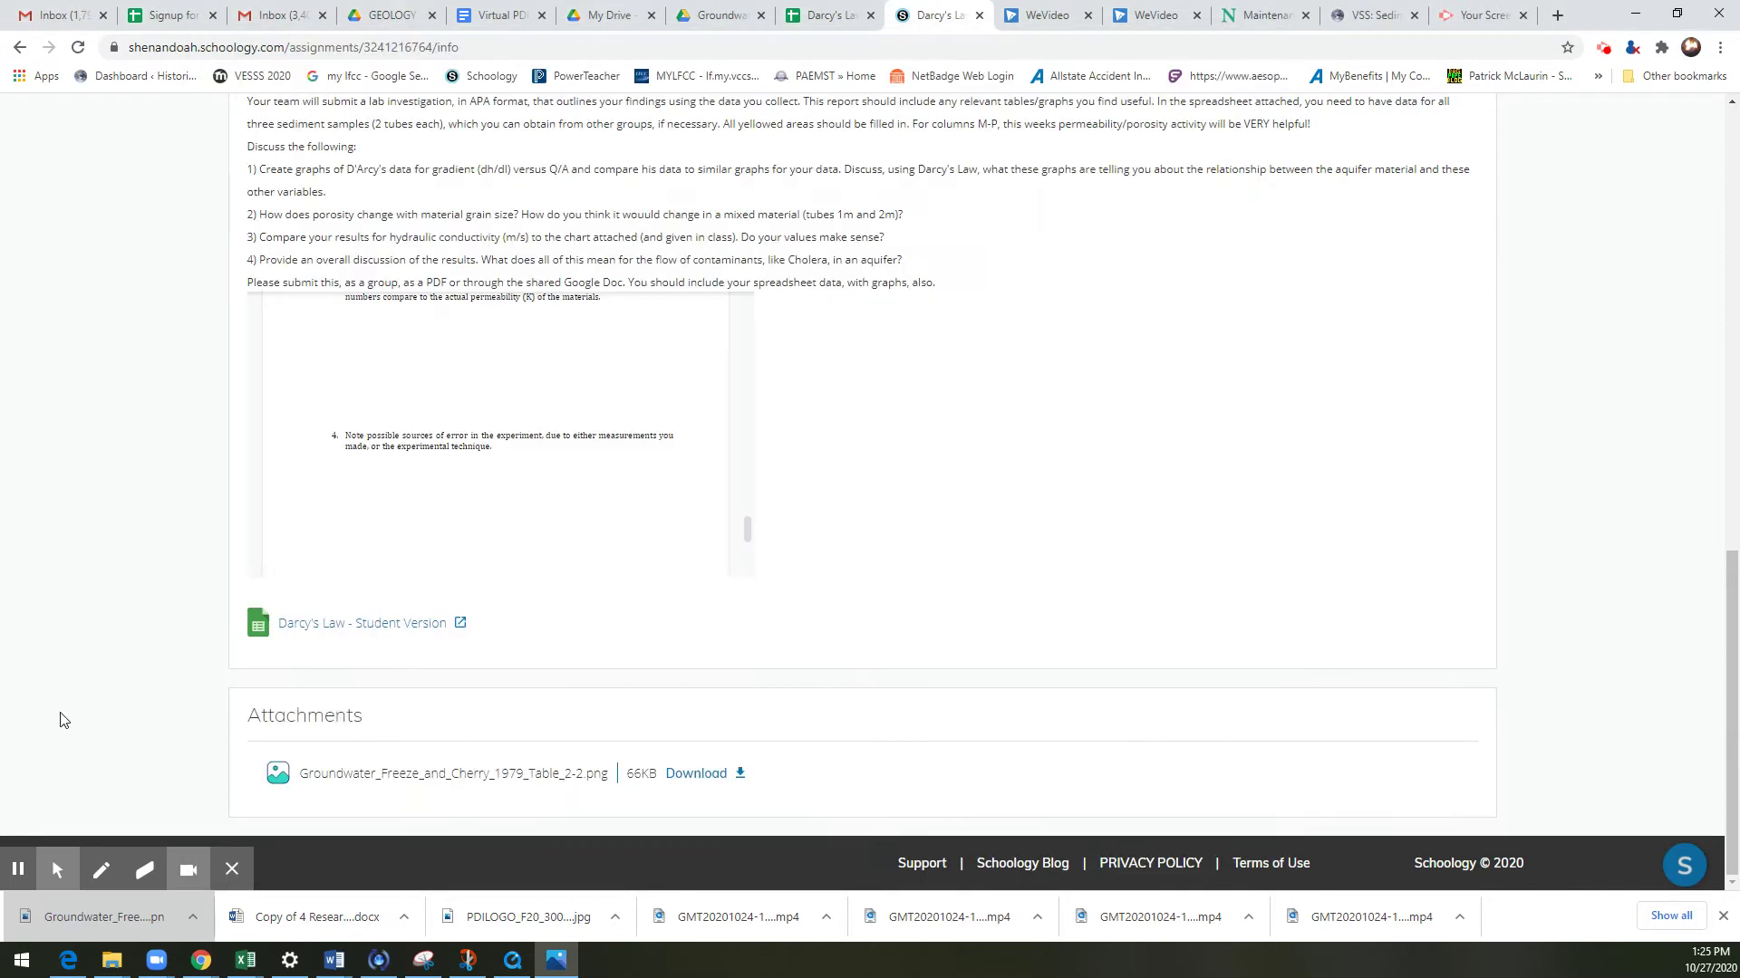
click(311, 623)
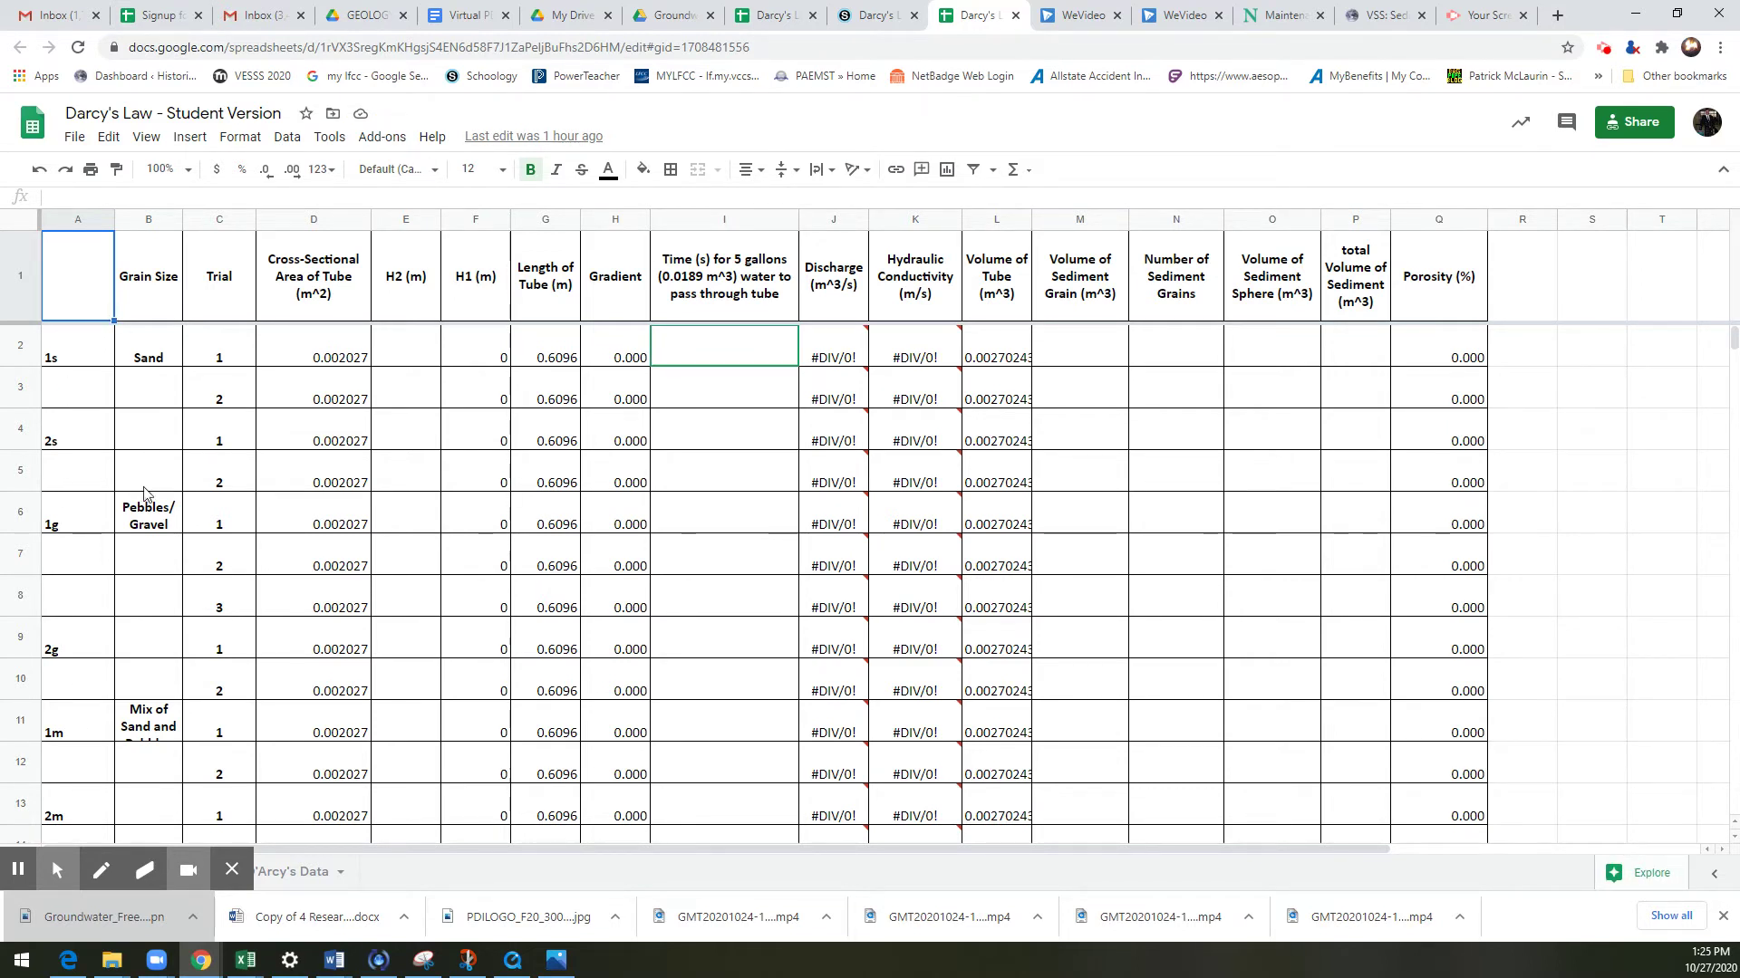
click(156, 351)
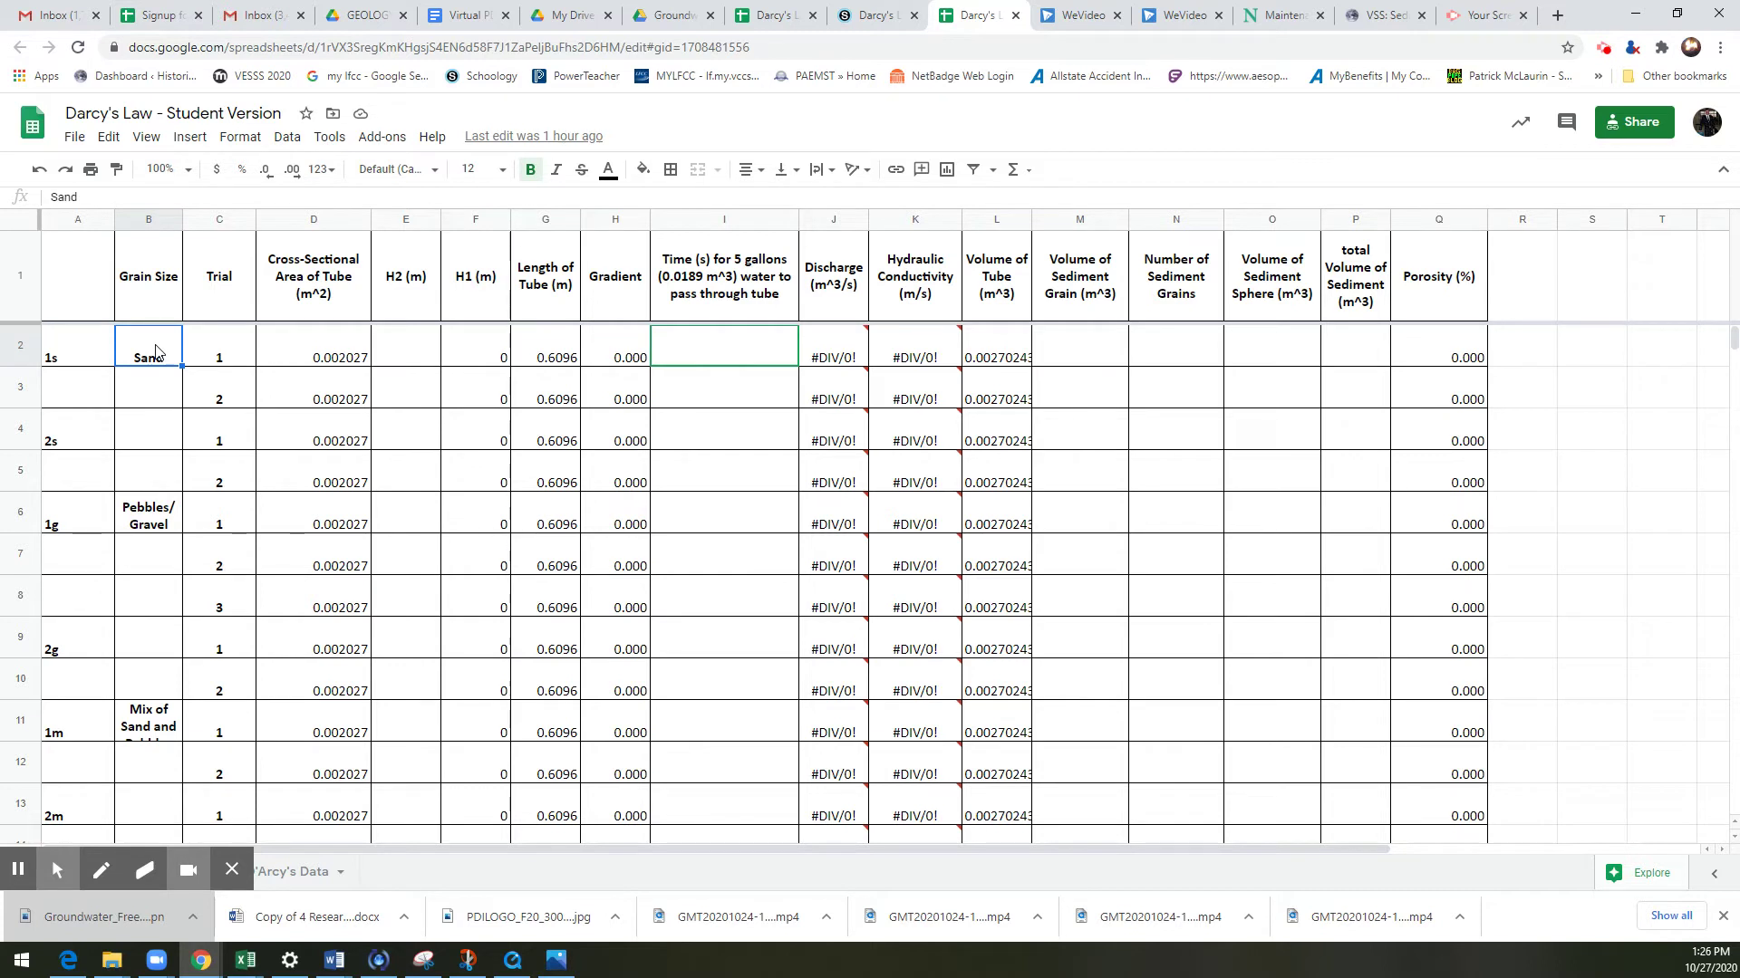
text(Pea Gravel)
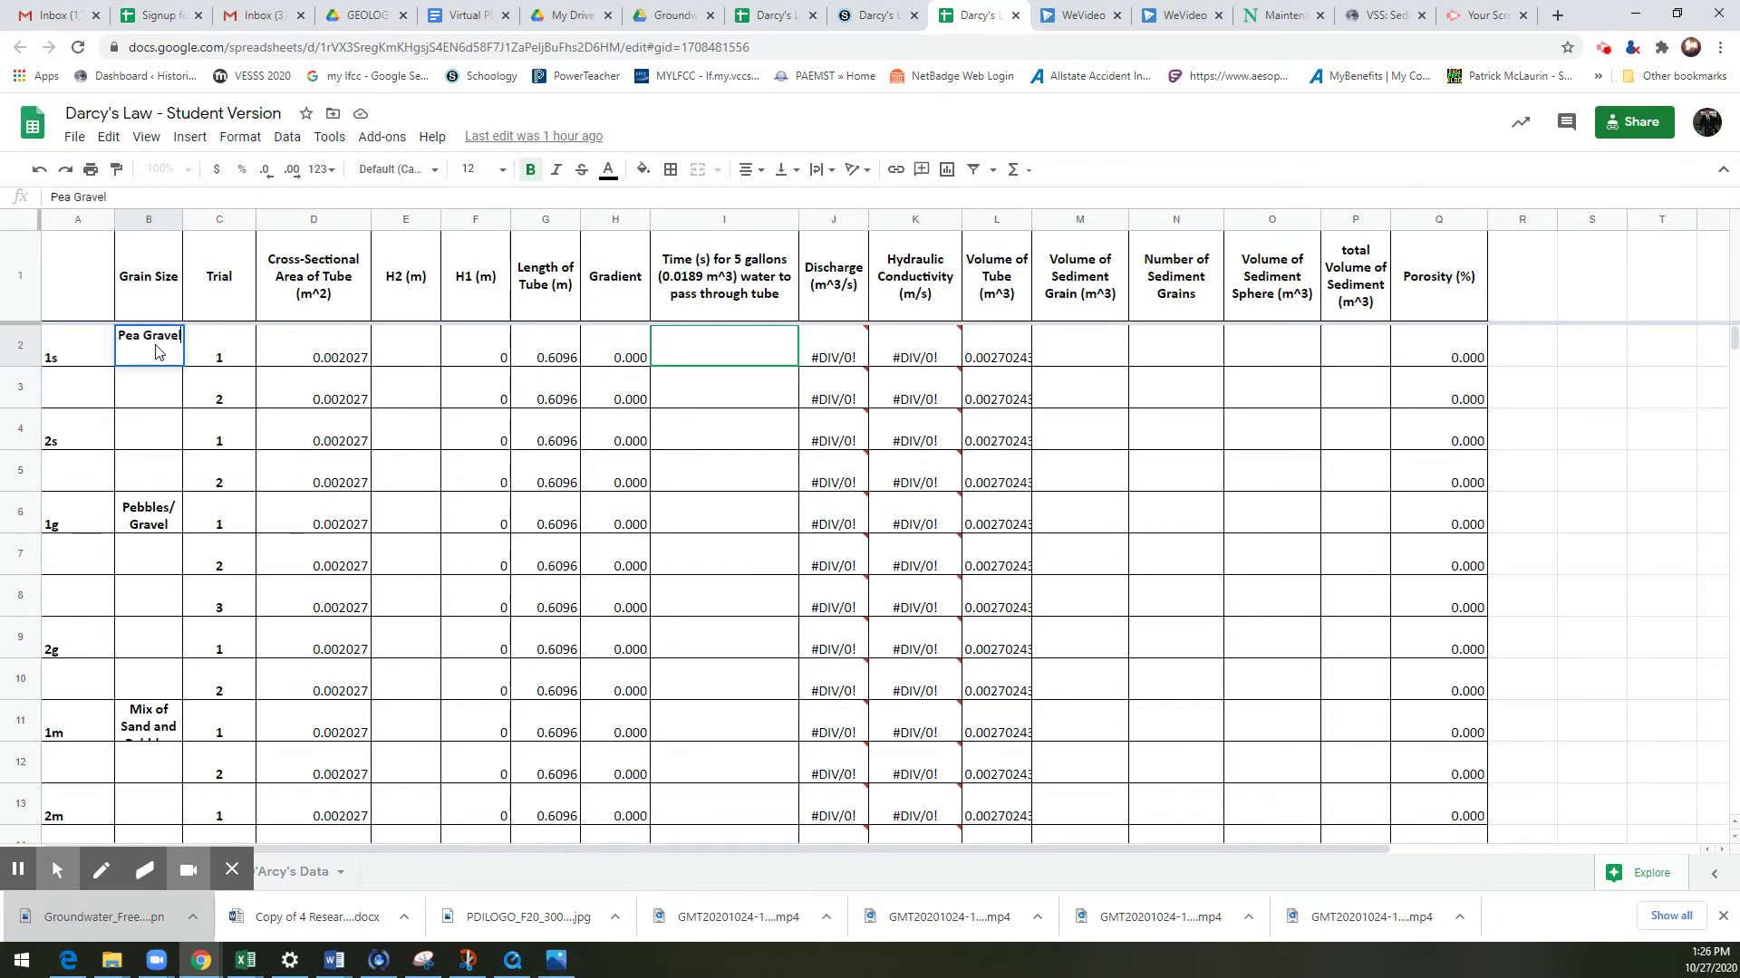
text( (bottom))
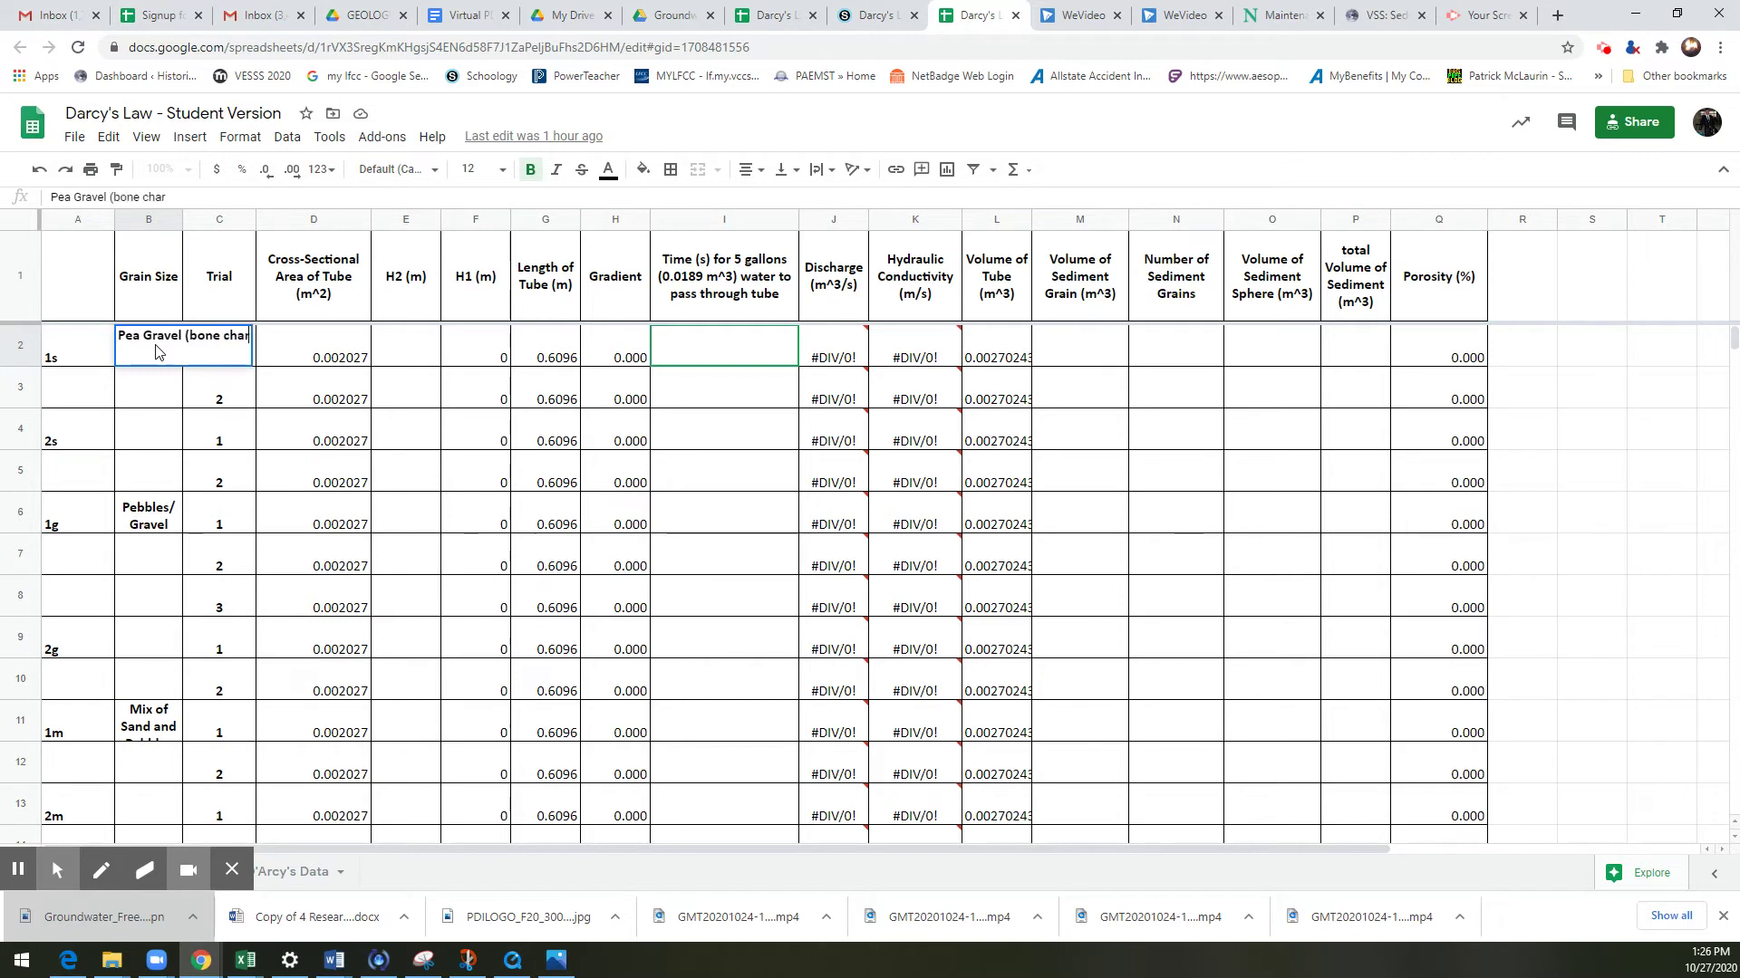
key(Return)
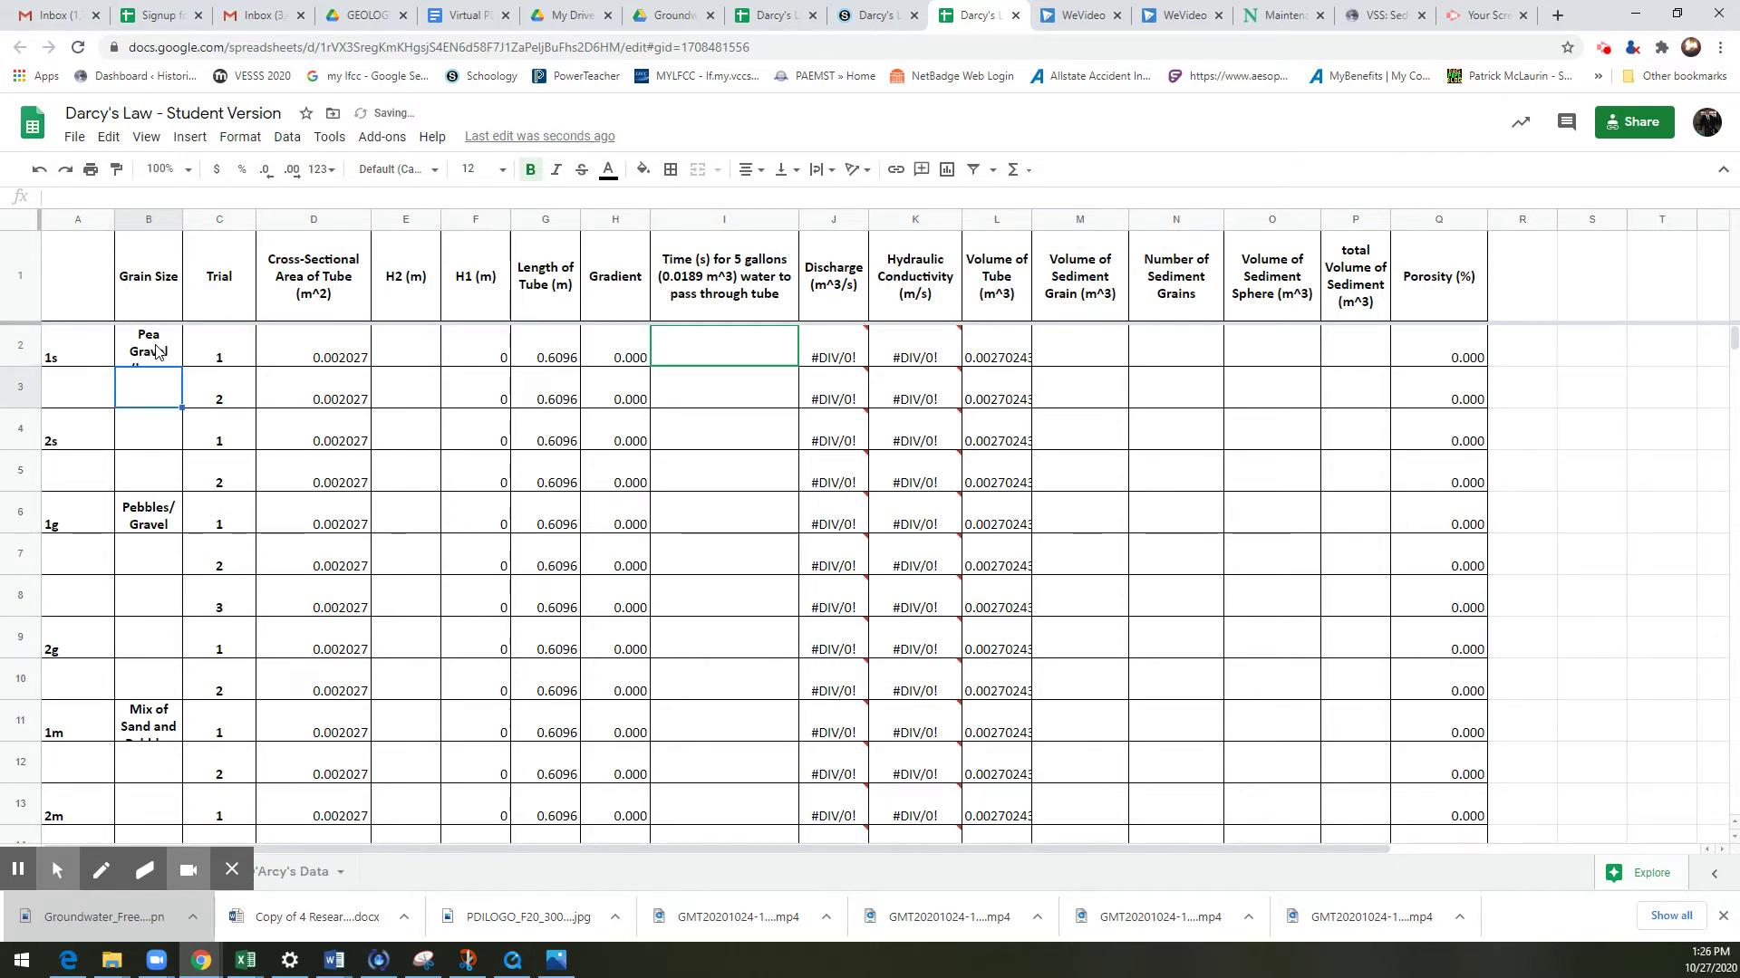
Enter 0.5 as the H2 value for trial 1 of tube 1s.
click(405, 354)
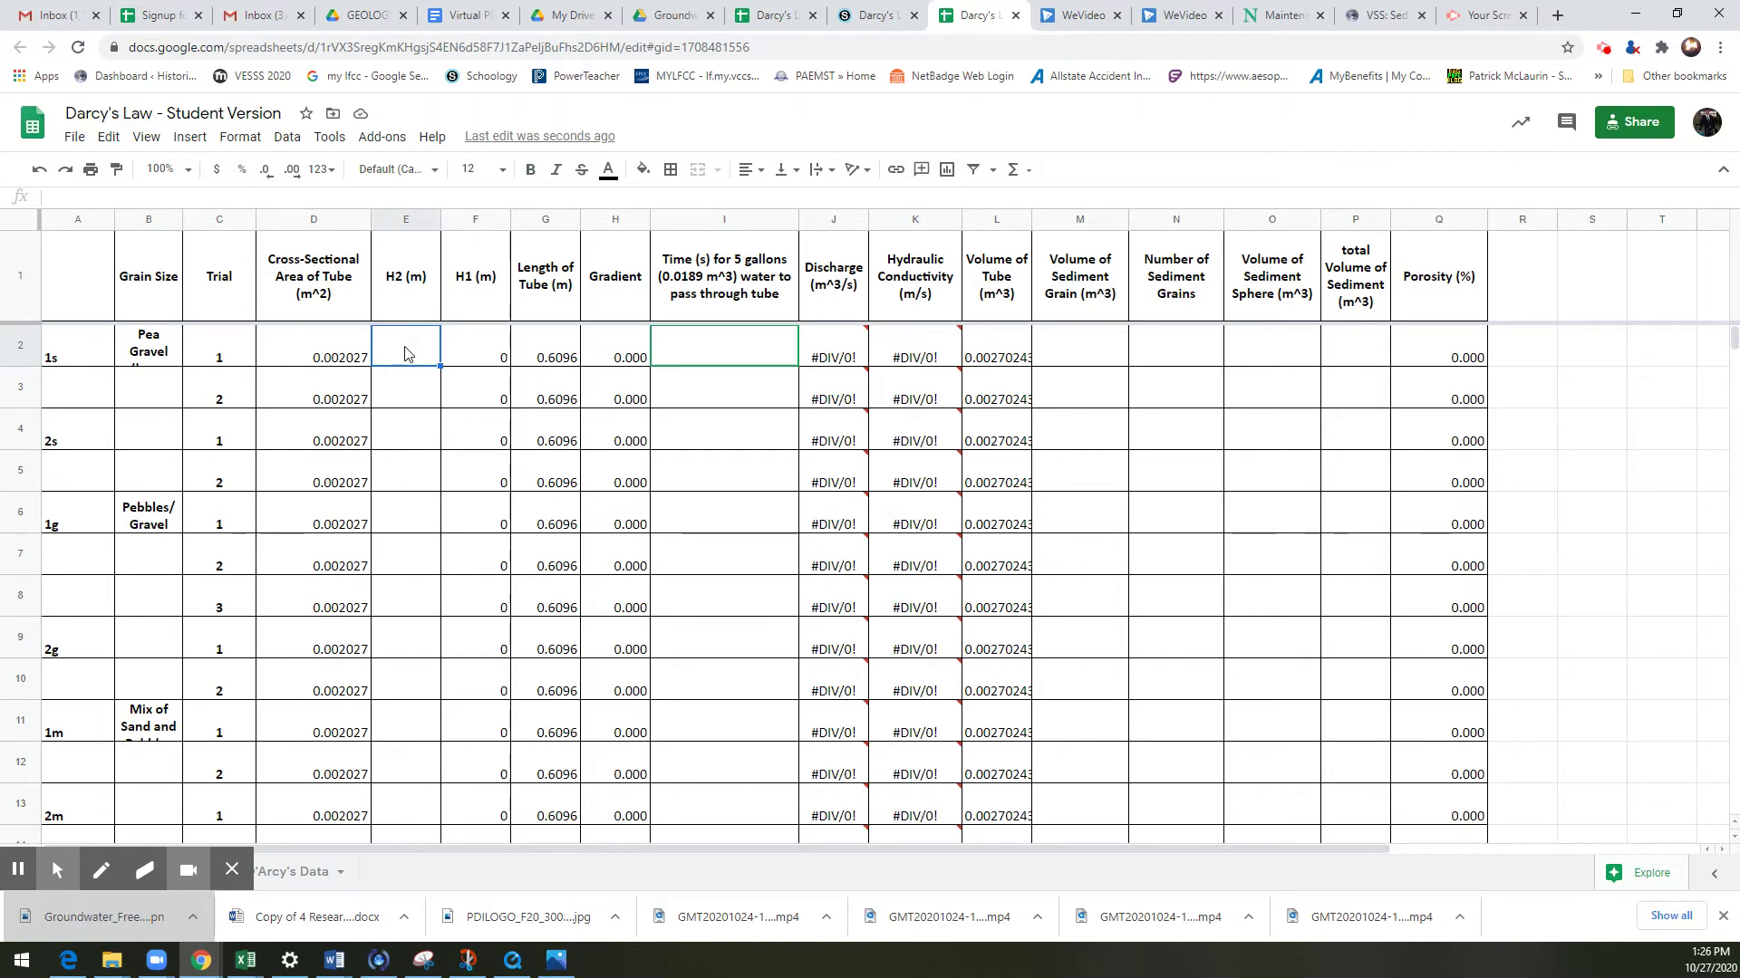
text(.5)
key(Return)
click(405, 353)
key(Tab)
click(405, 354)
Set the time for 5 gallons of water to pass through tube 1s in trial 1 to 350 seconds.
click(718, 355)
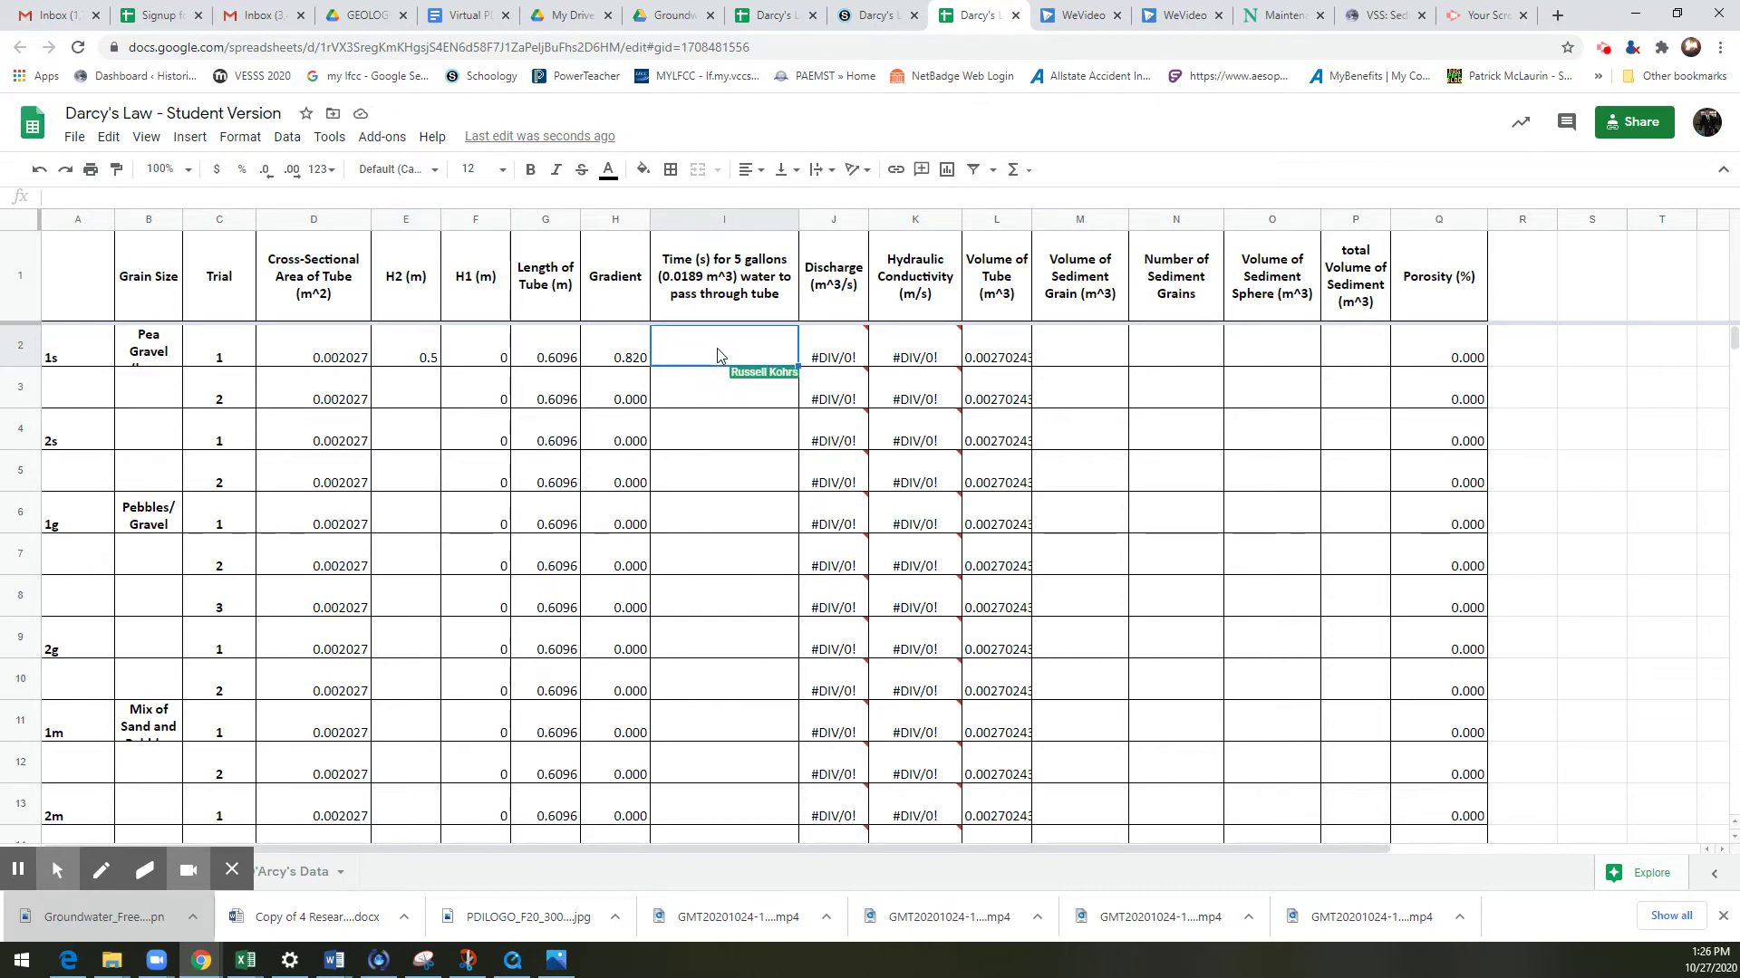
text(350)
key(Return)
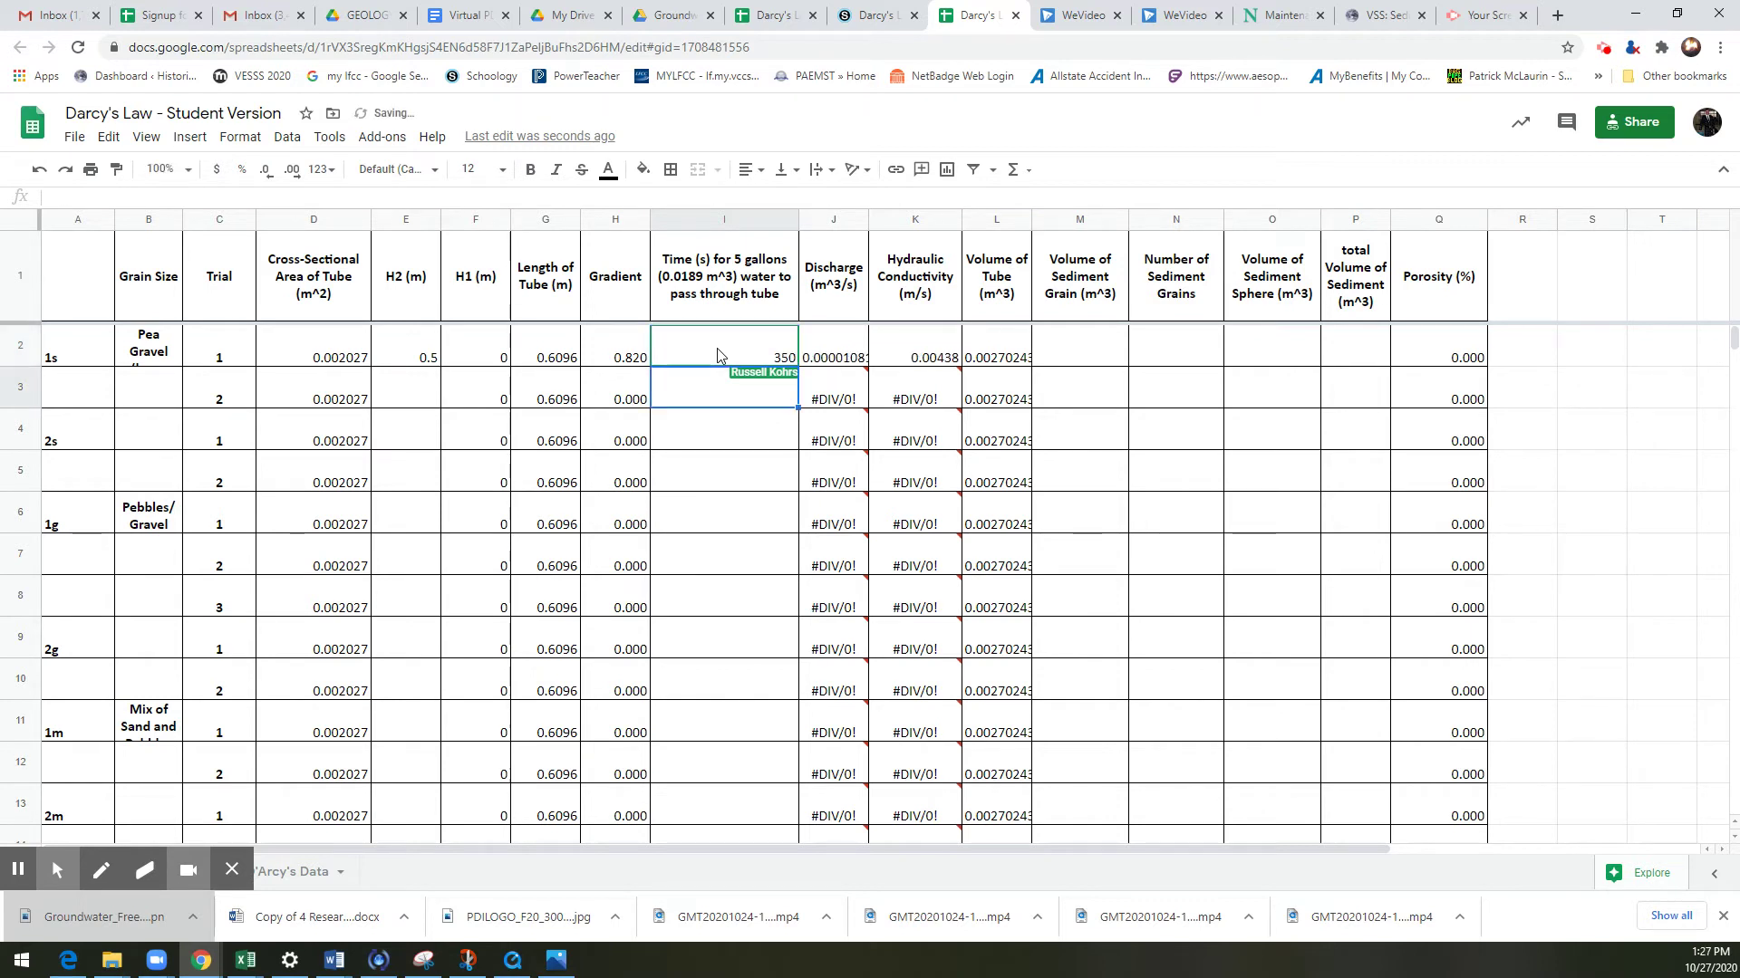
Consult the Freeze and Cherry hydraulic conductivity chart to compare it with the trial 1 result for tube 1s.
click(718, 355)
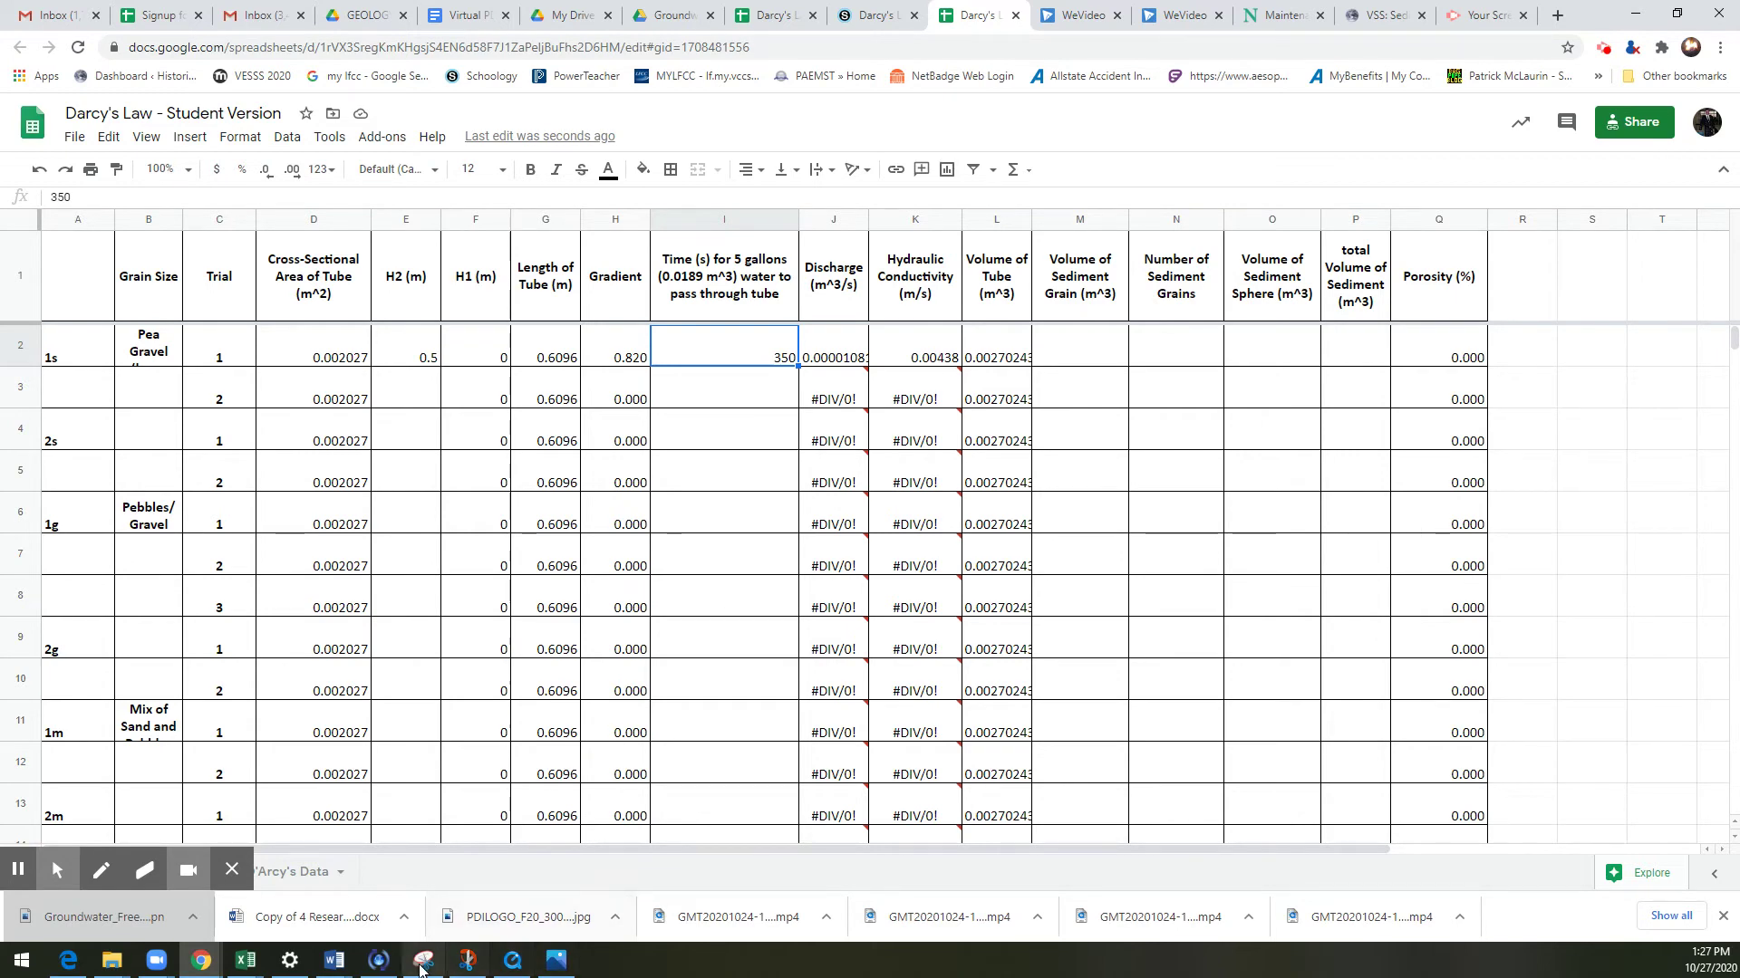
click(557, 962)
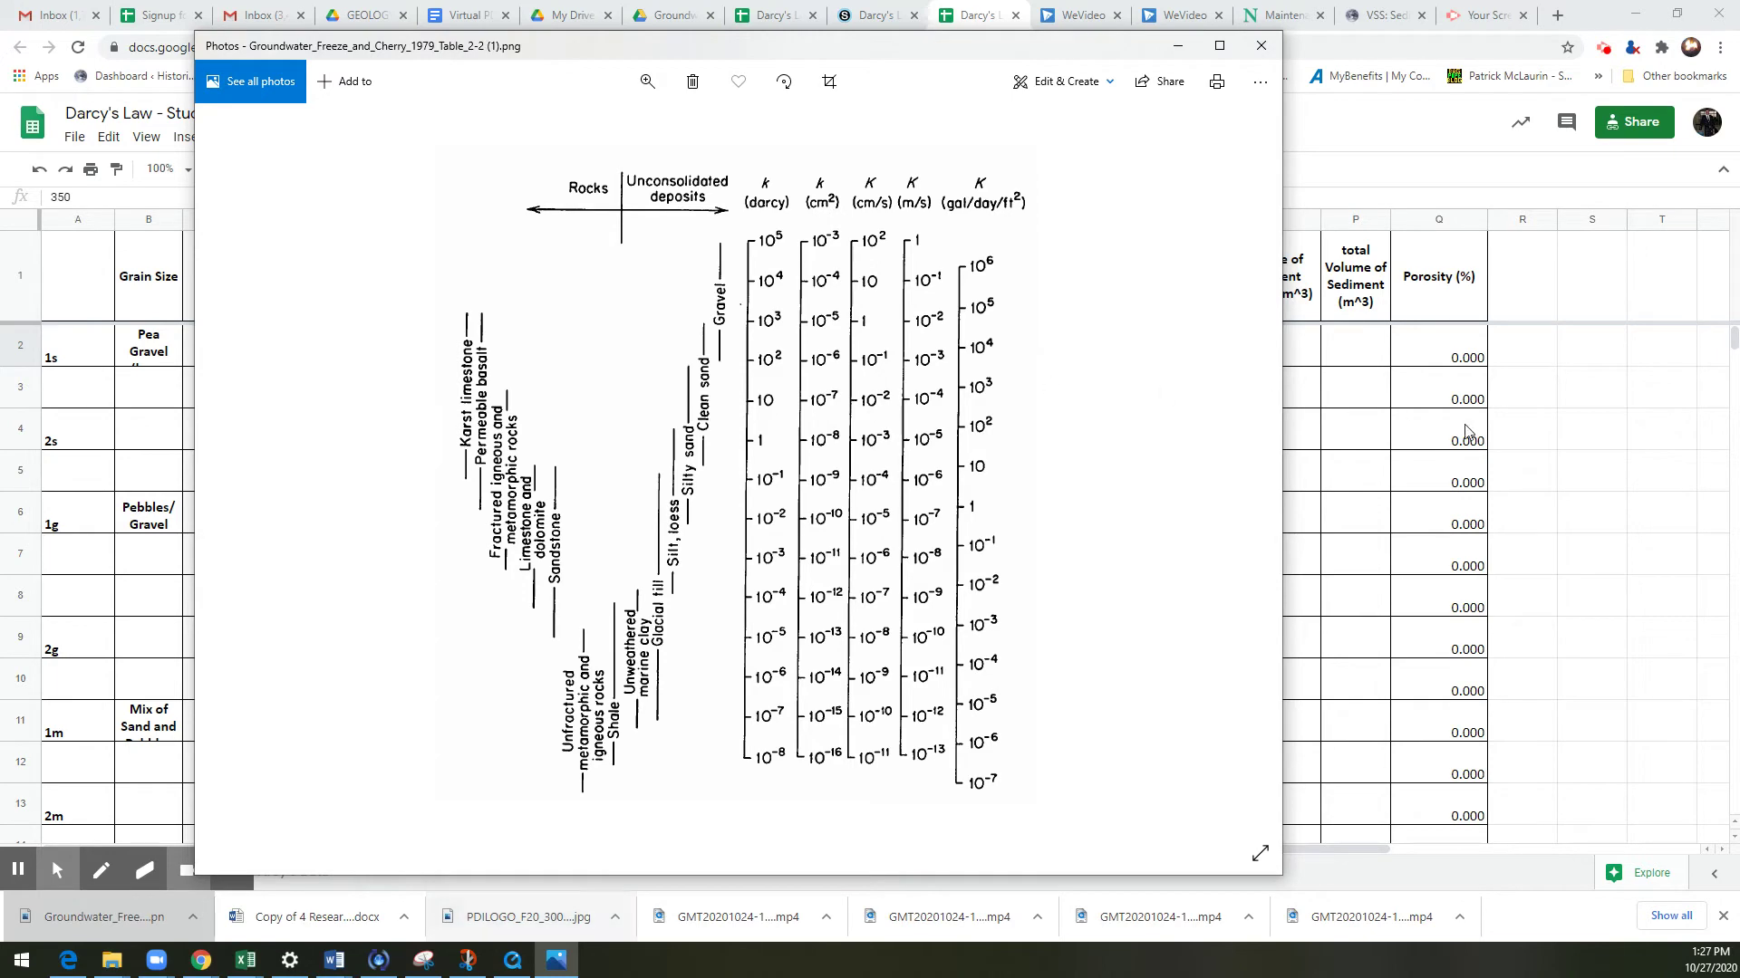
click(1511, 433)
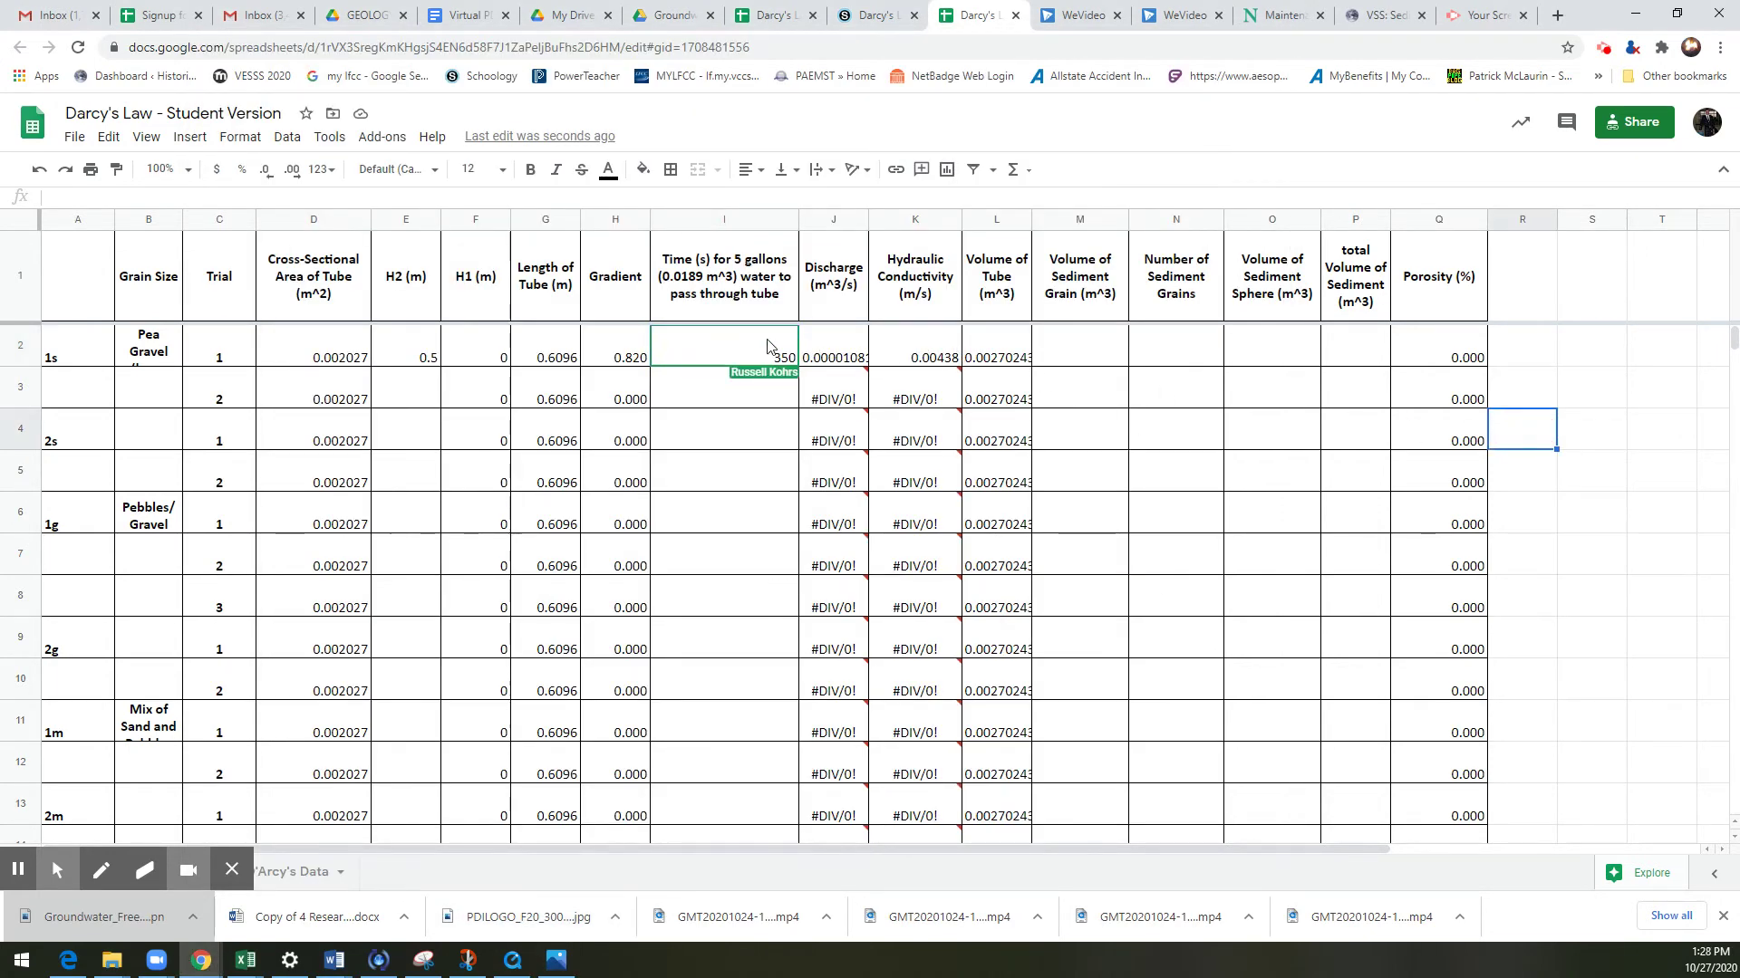
Highlight the empty sediment volume and grain count cells M2:P13 to review which columns need data.
drag(1086, 351, 1359, 816)
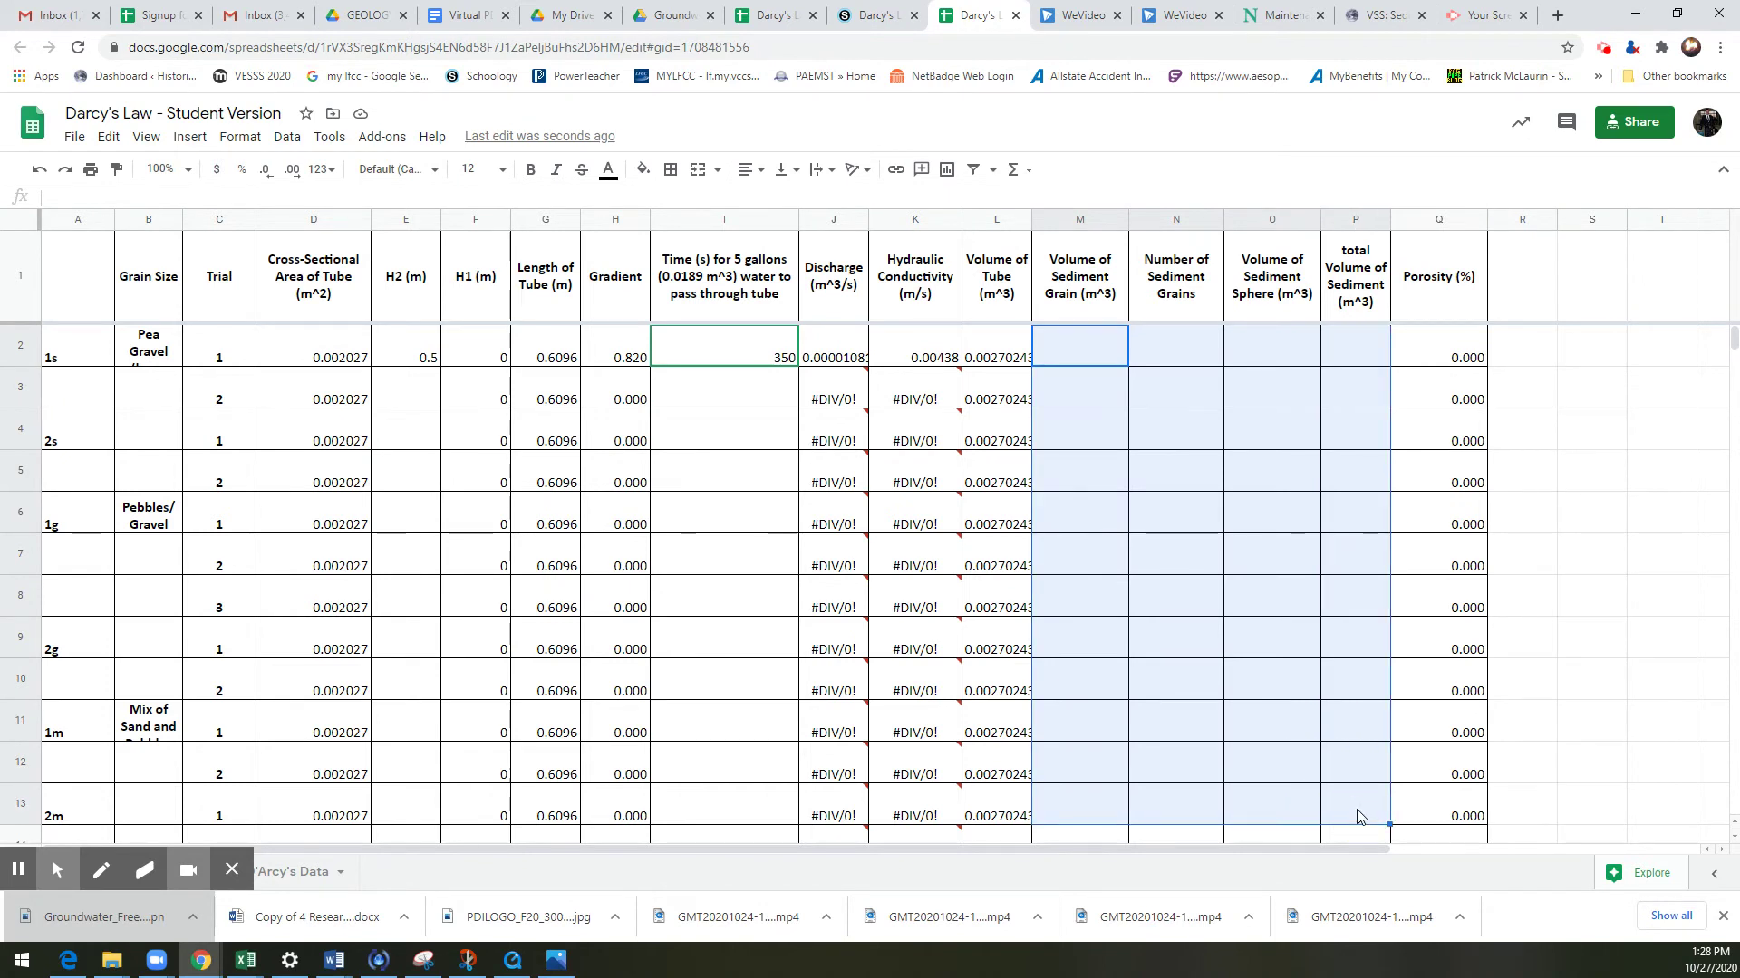
click(1151, 464)
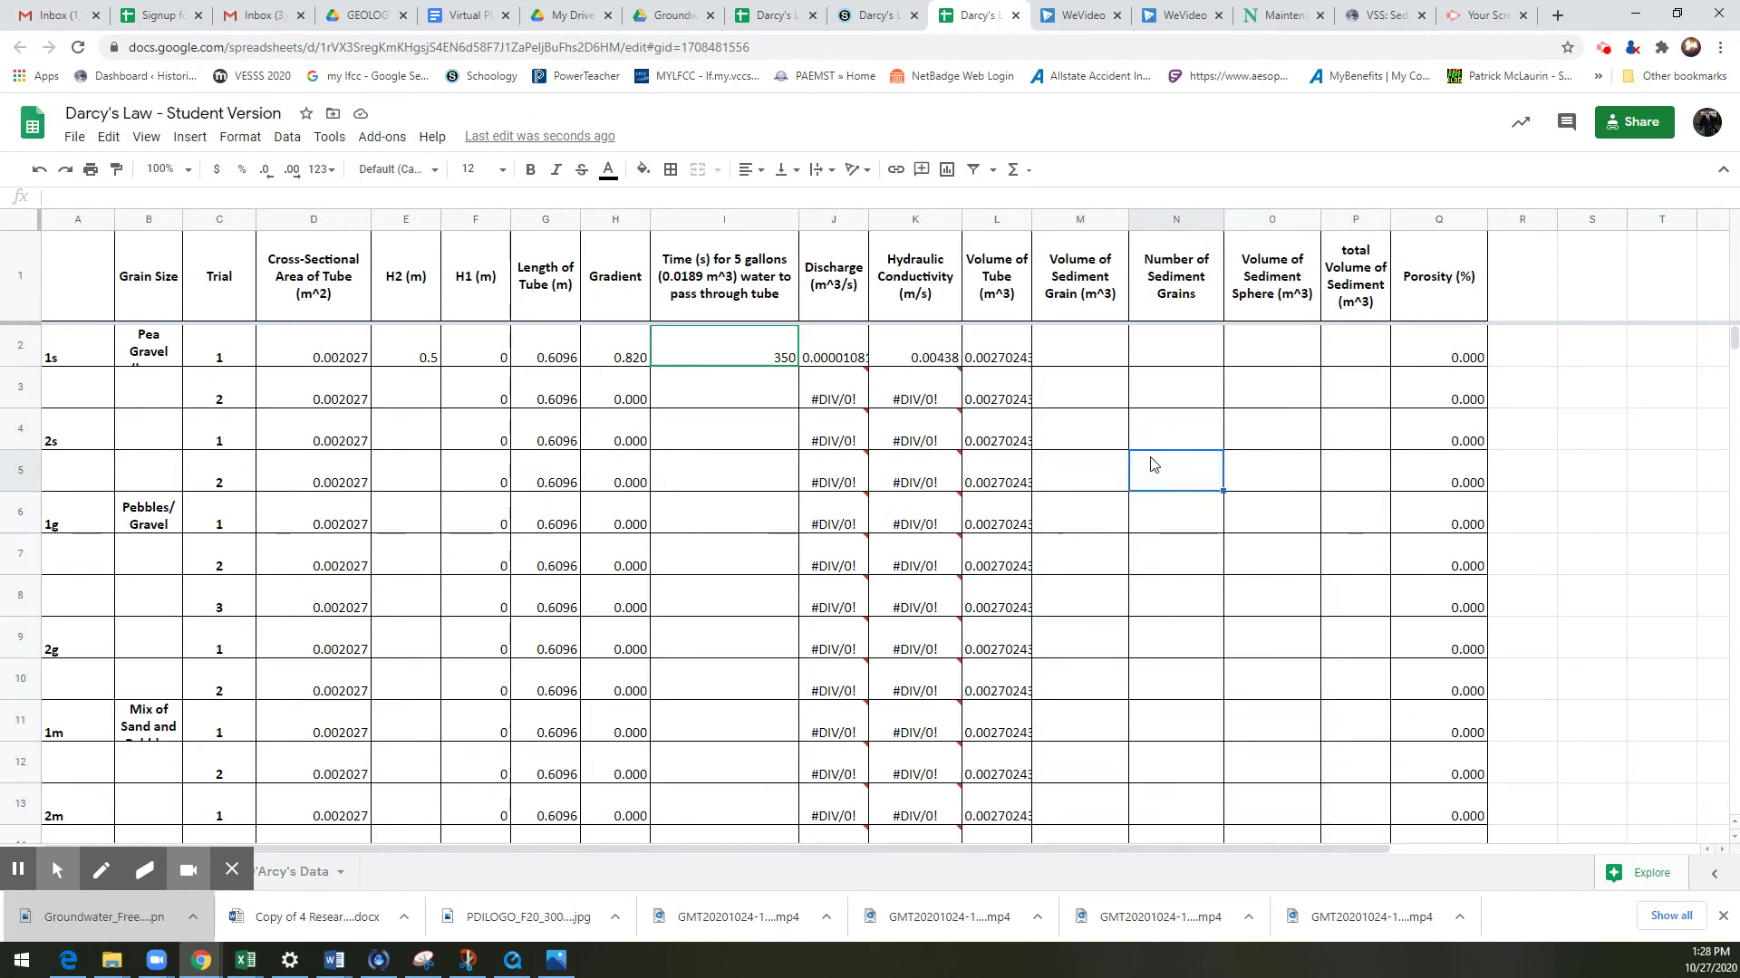
click(1094, 352)
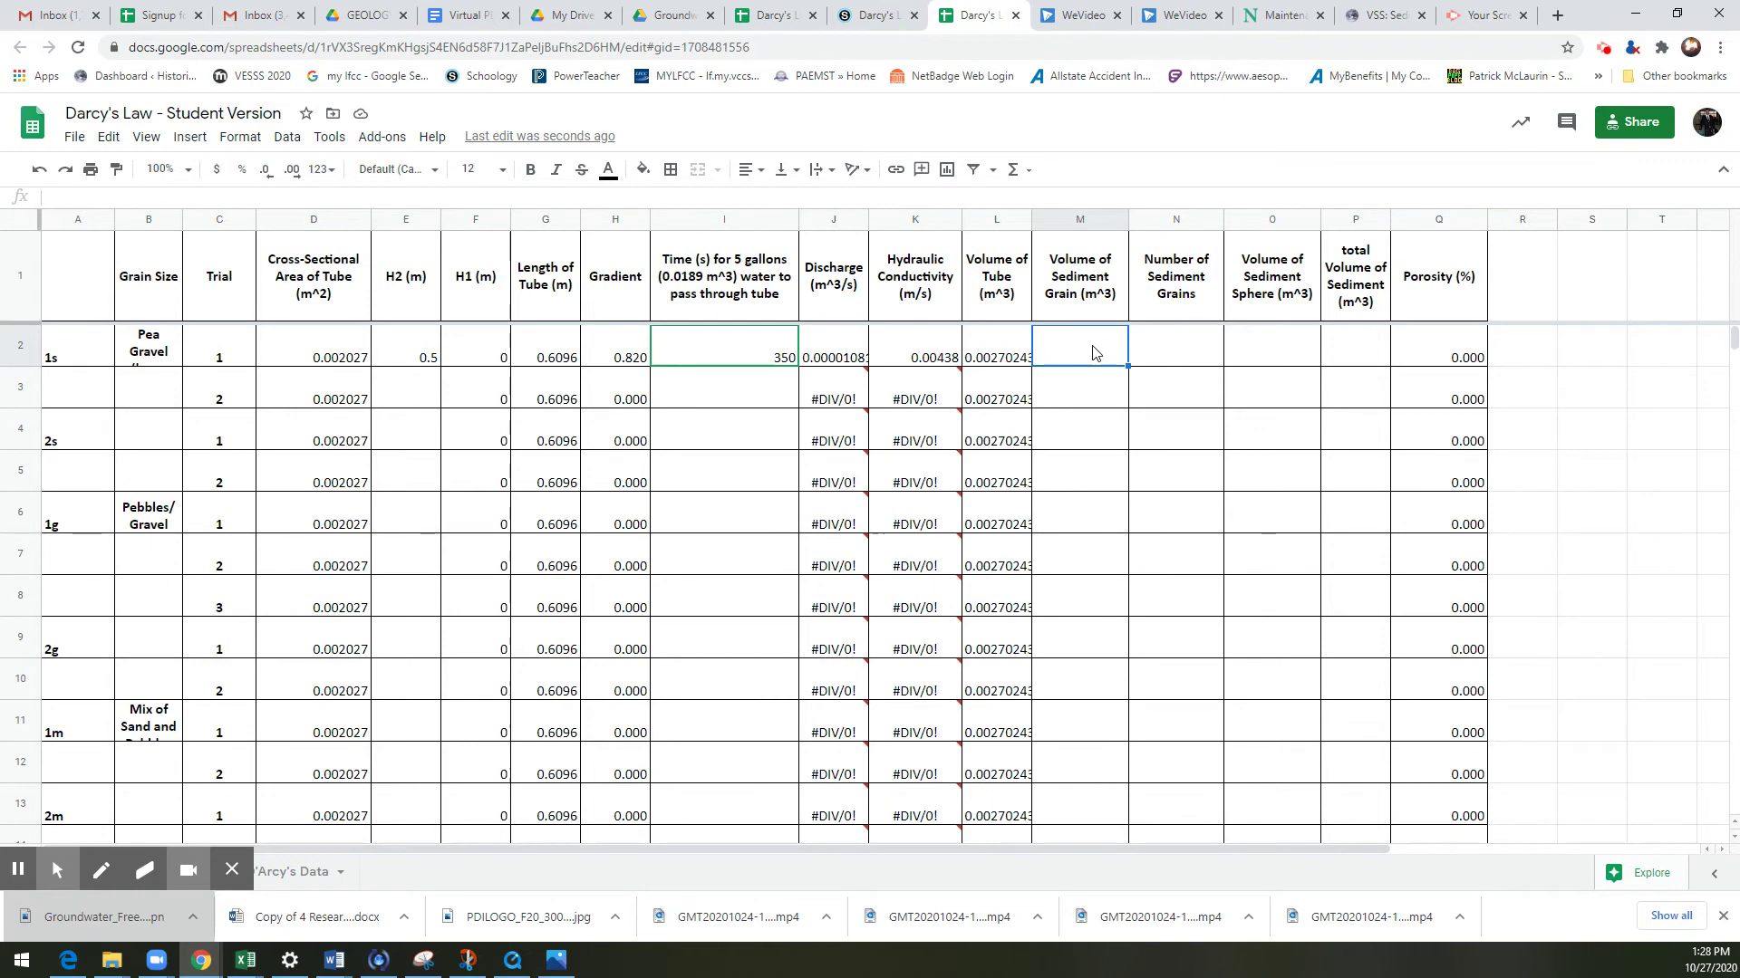
Check the Groundwater - Oct 27th folder in Schoology for the porosity and permeability activity, and return to the spreadsheet.
click(877, 19)
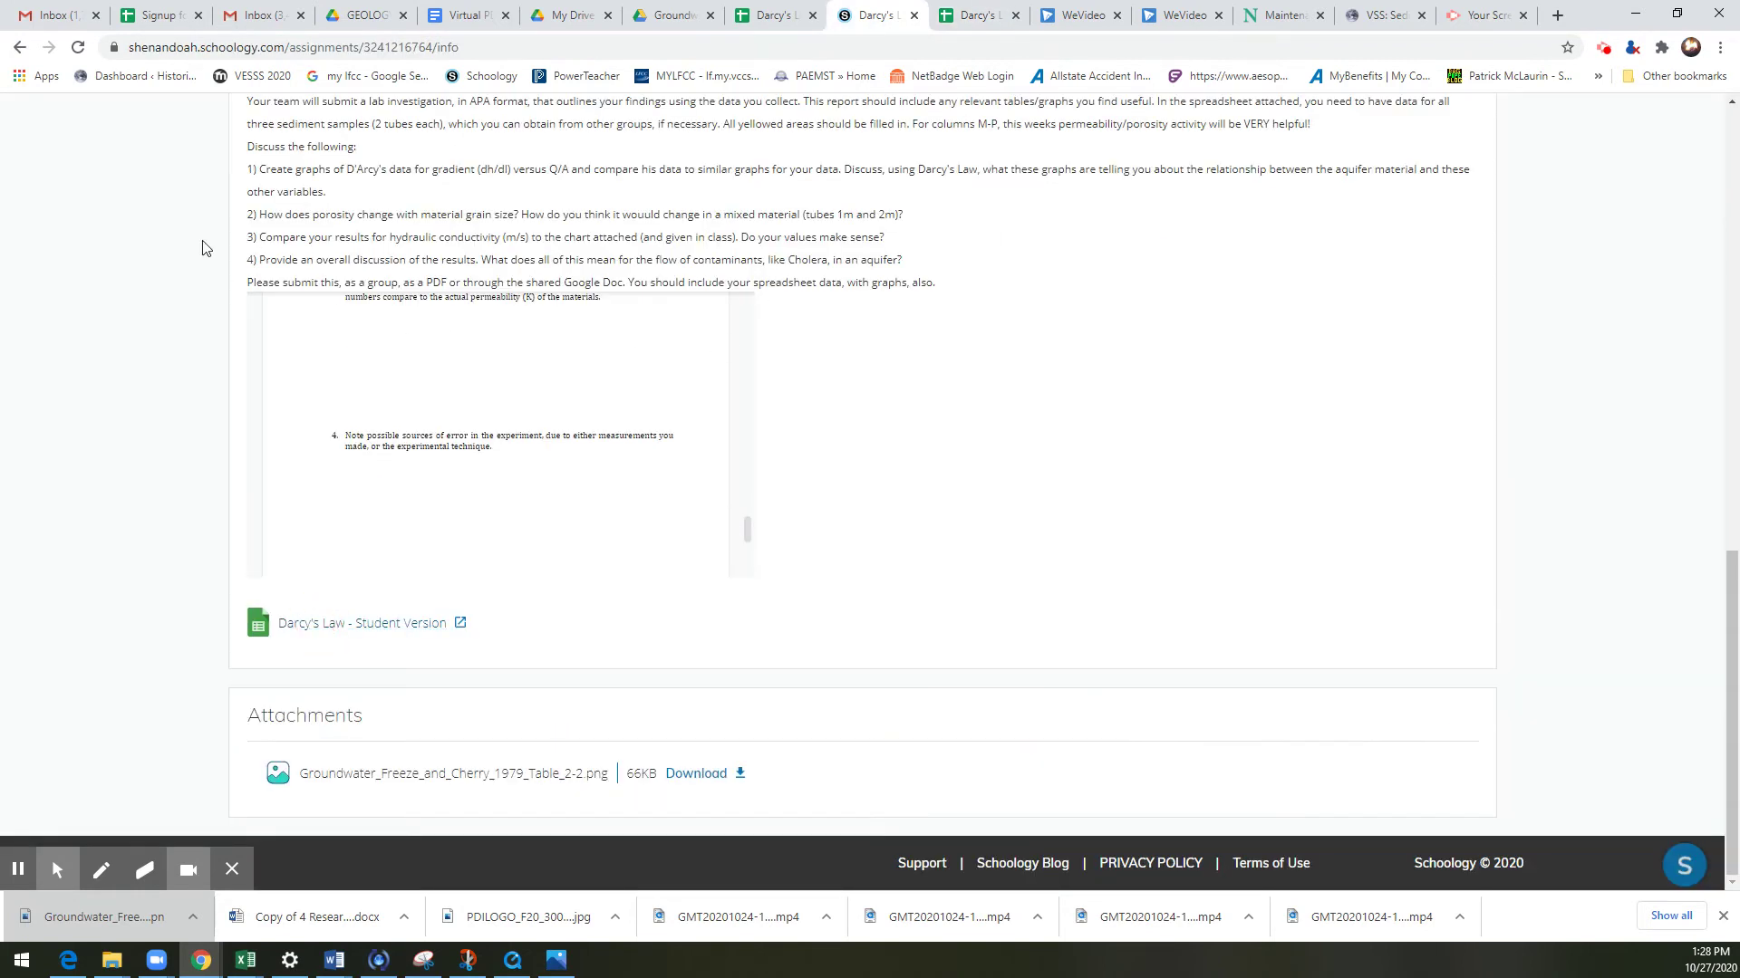
click(20, 46)
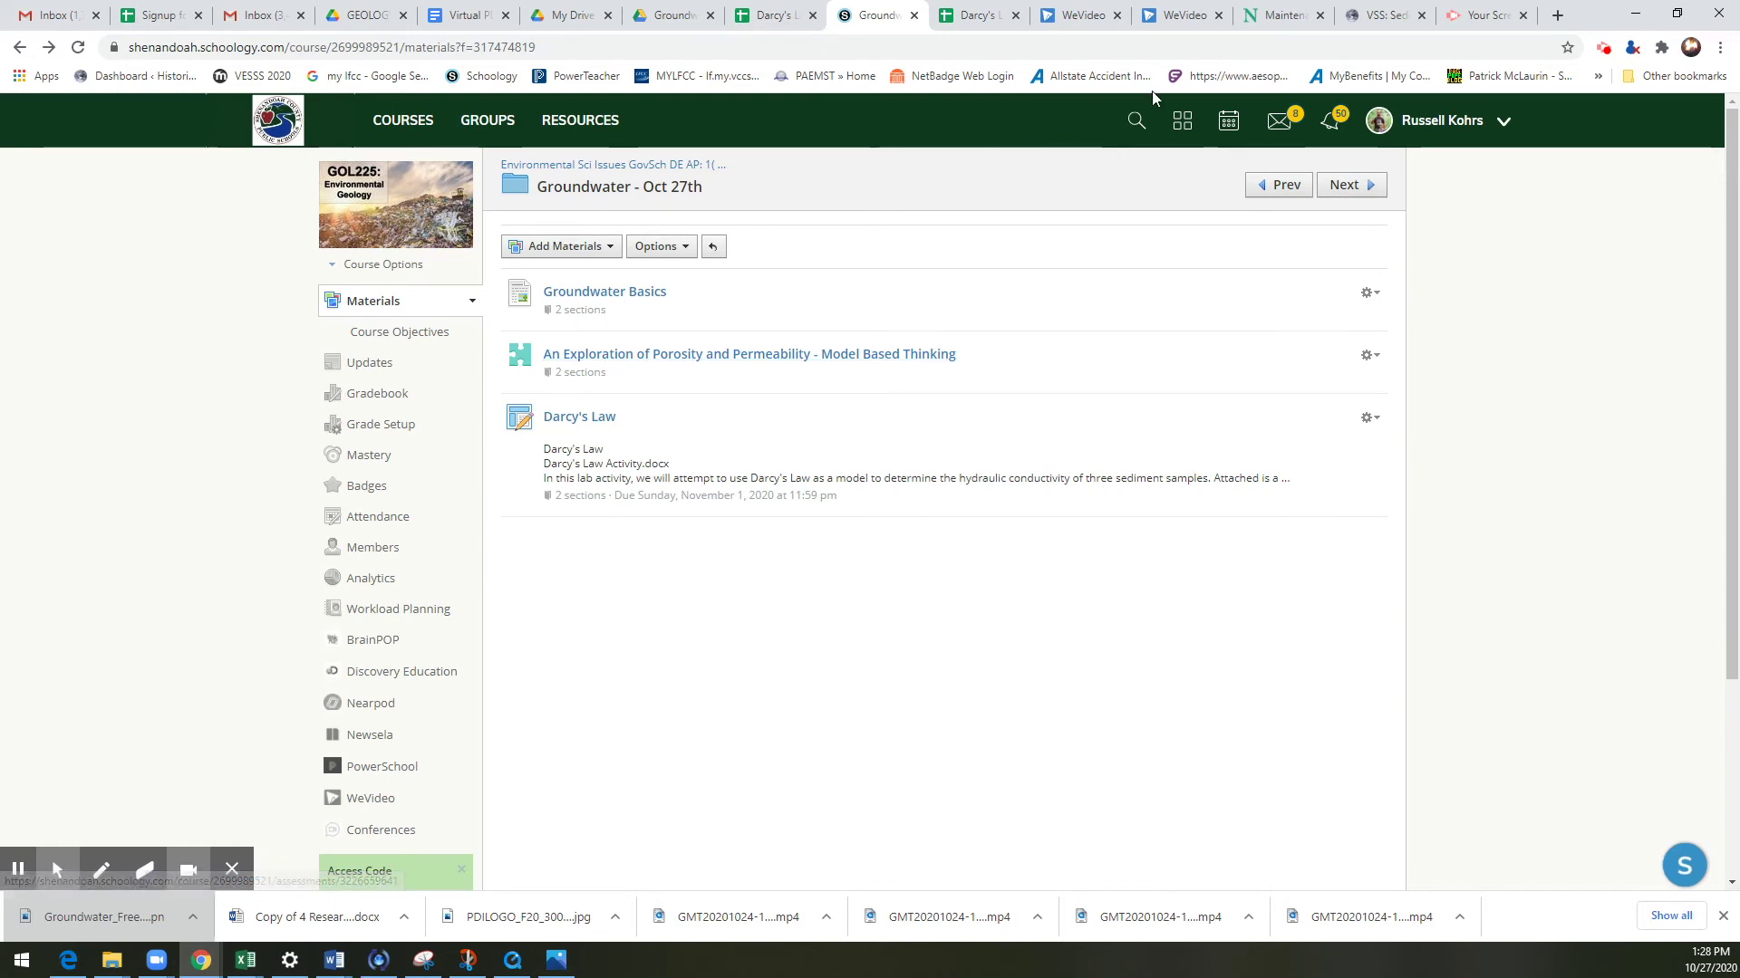
click(977, 16)
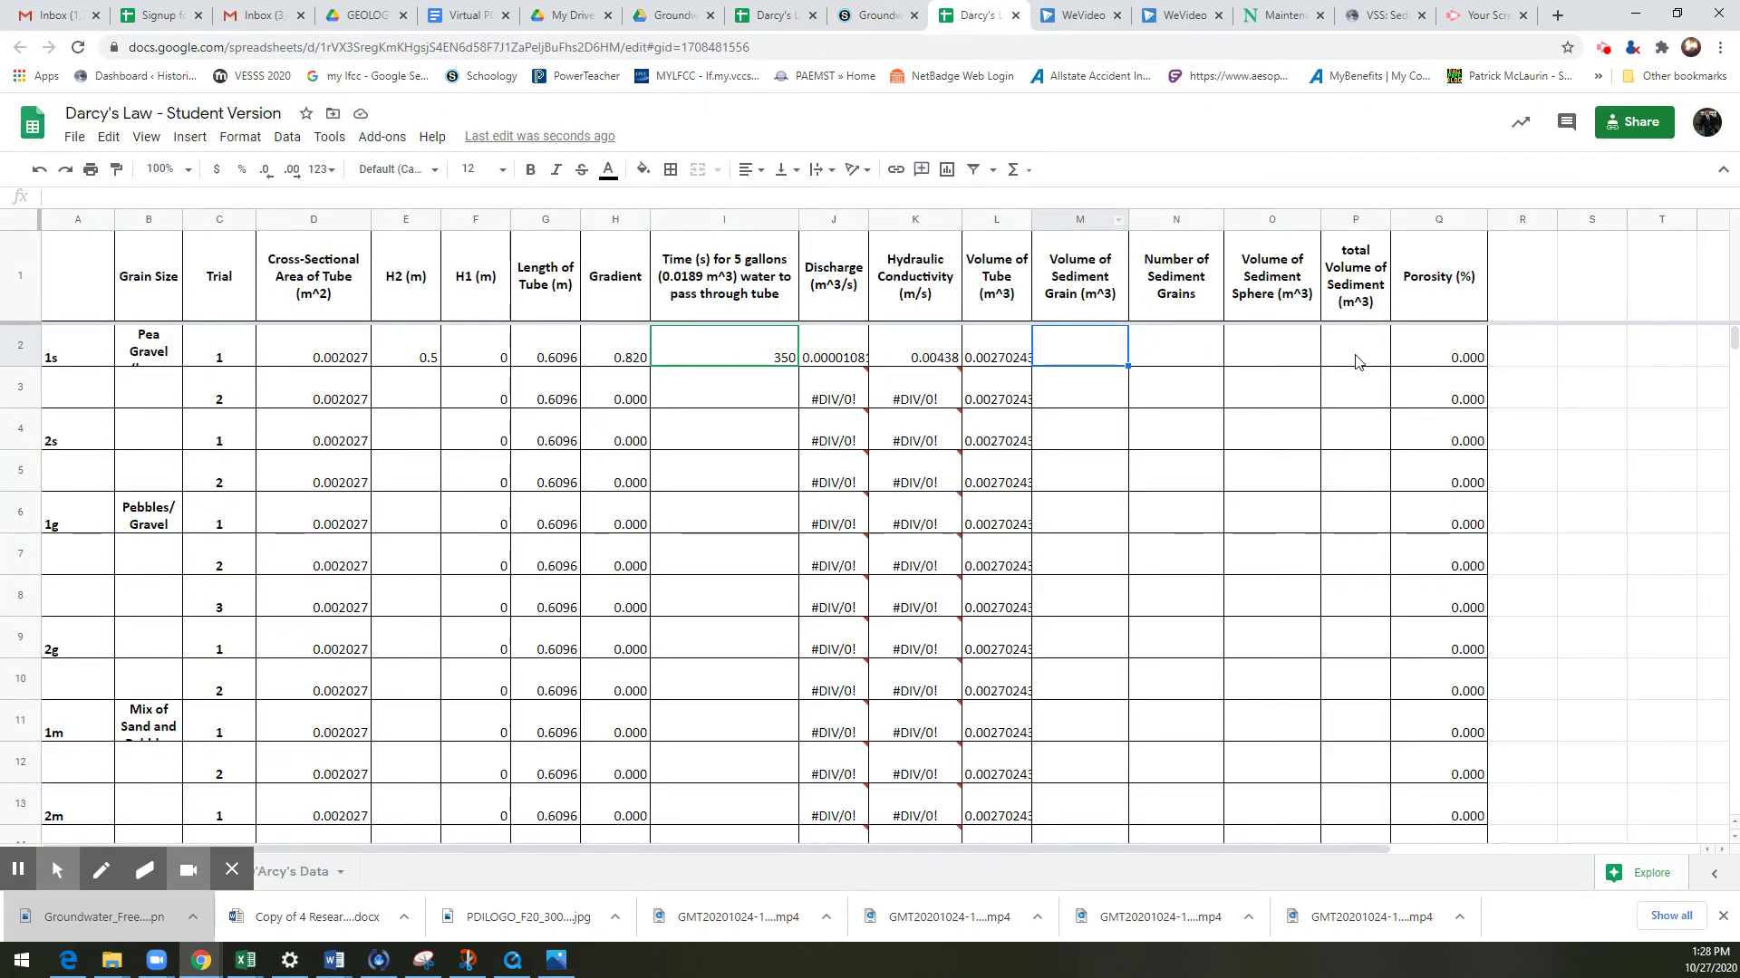
Enter a sample sediment grain volume of 0.002 for trial 1 of tube 1s.
click(1084, 345)
text(.00)
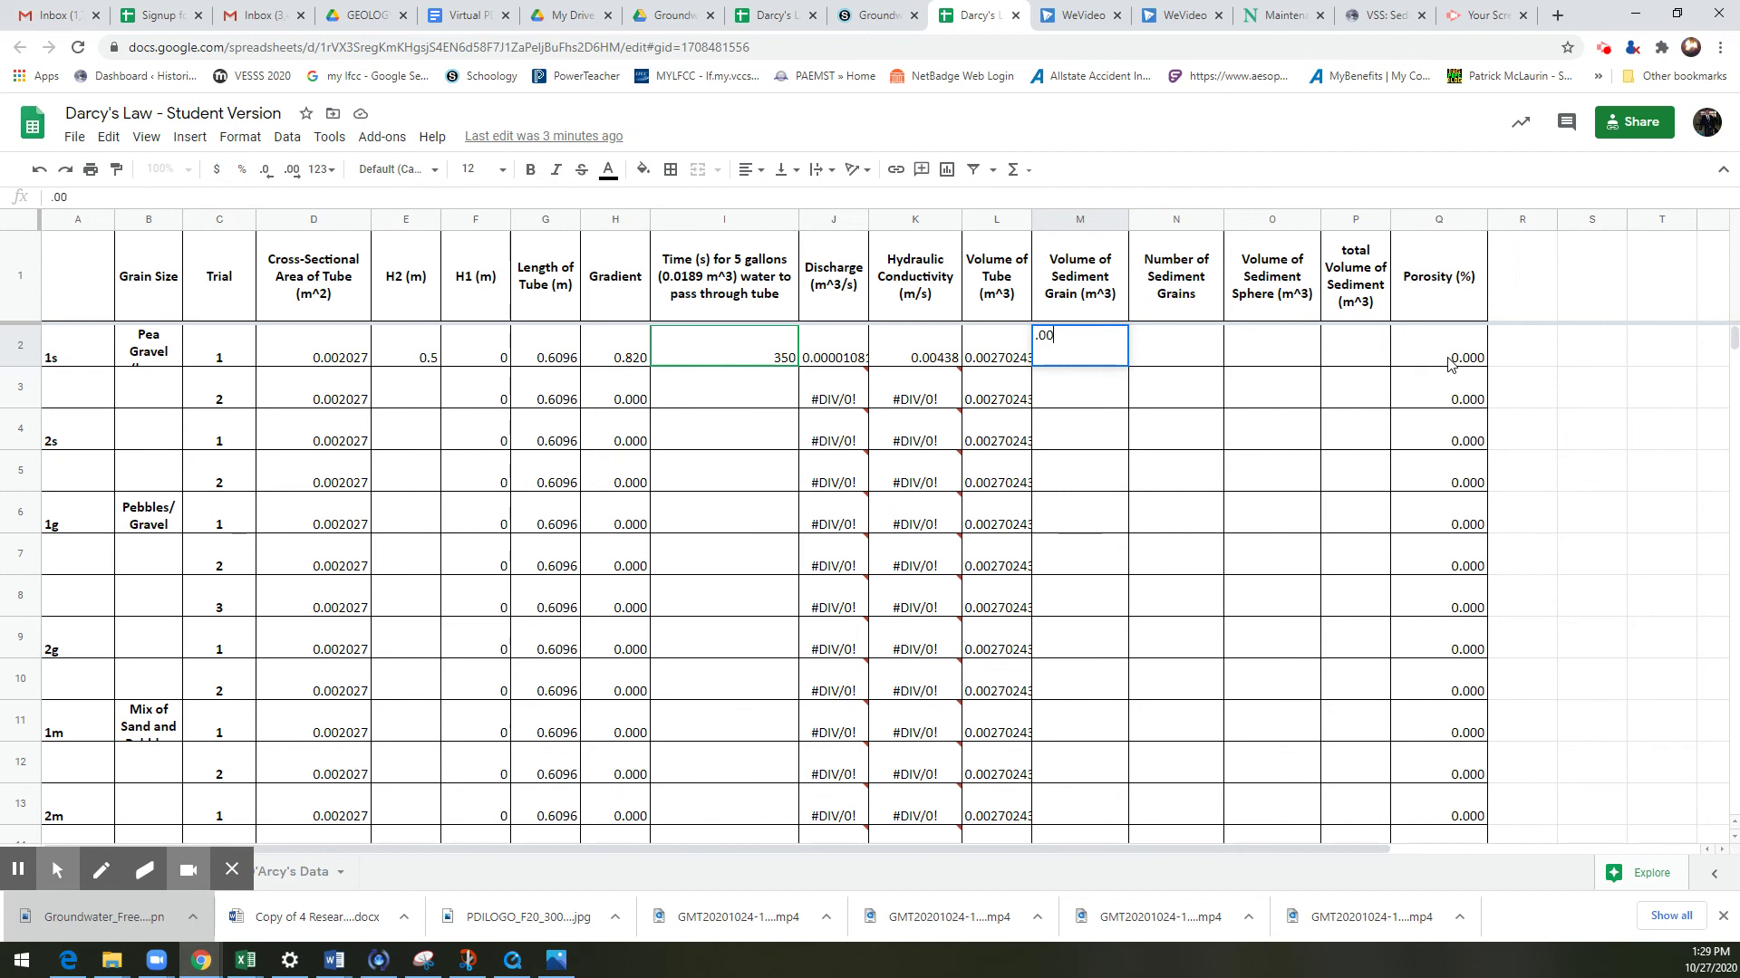
text(2)
key(Return)
key(Up)
key(Right)
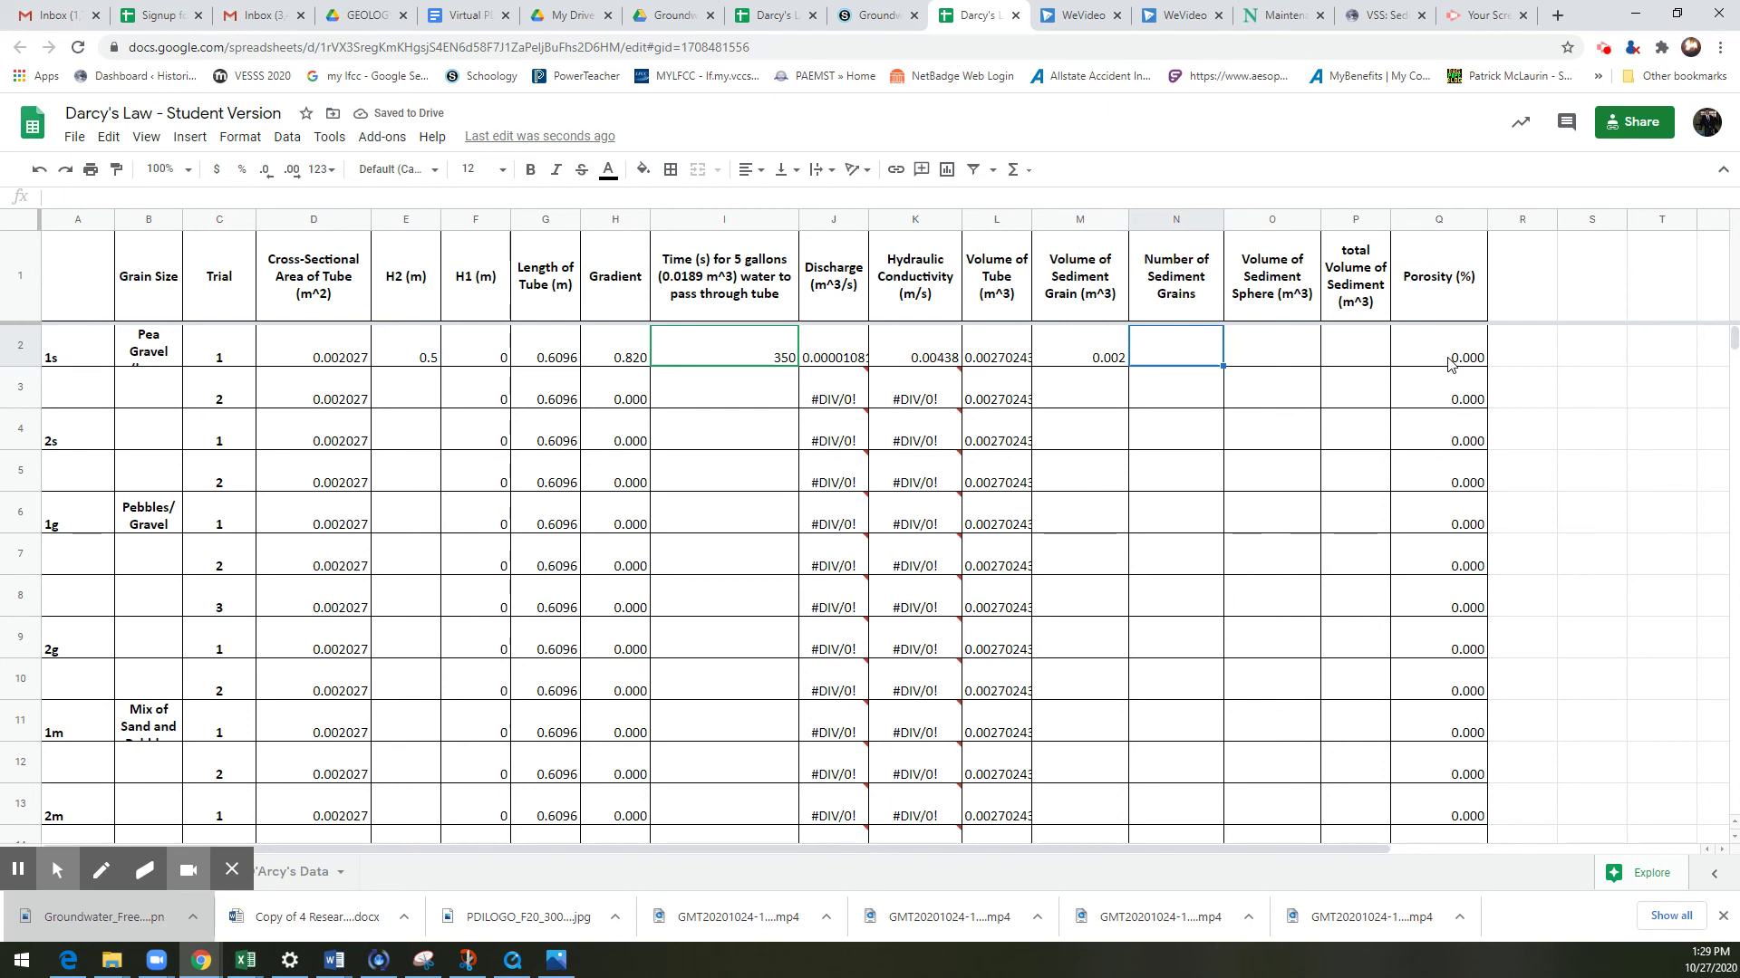
Enter 25000 sediment grains and a sediment sphere volume of 0.001 for trial 1 of tube 1s.
text(25000)
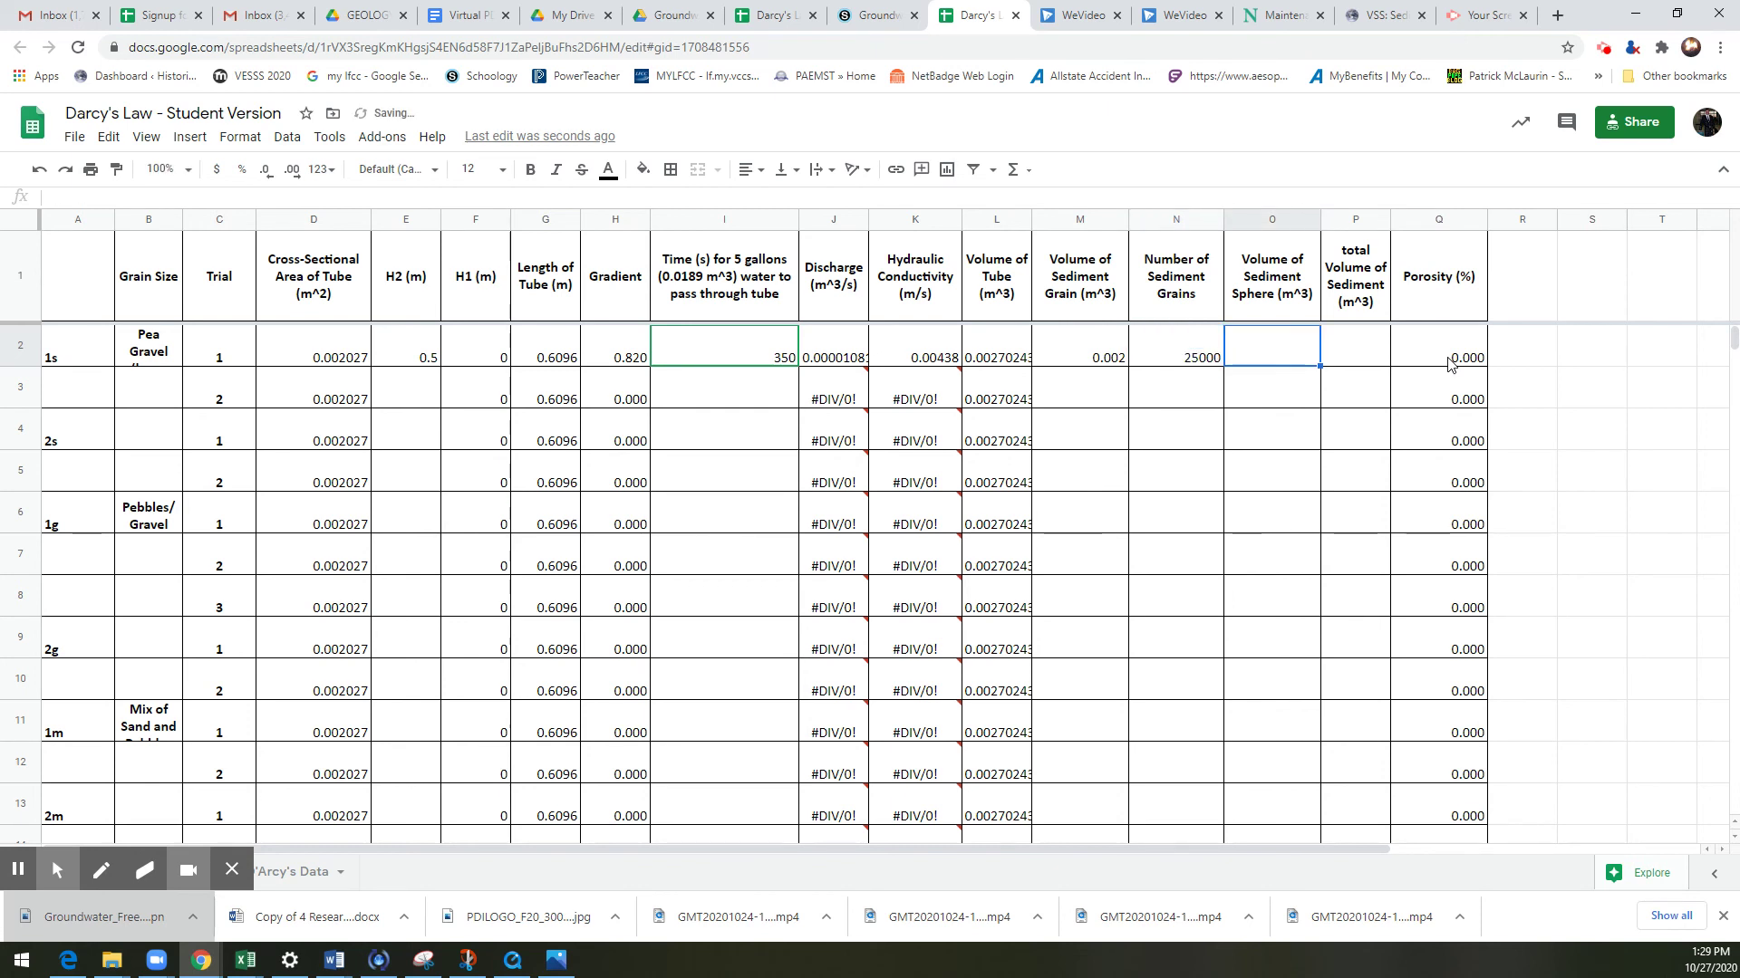
key(Tab)
text(.001)
key(Return)
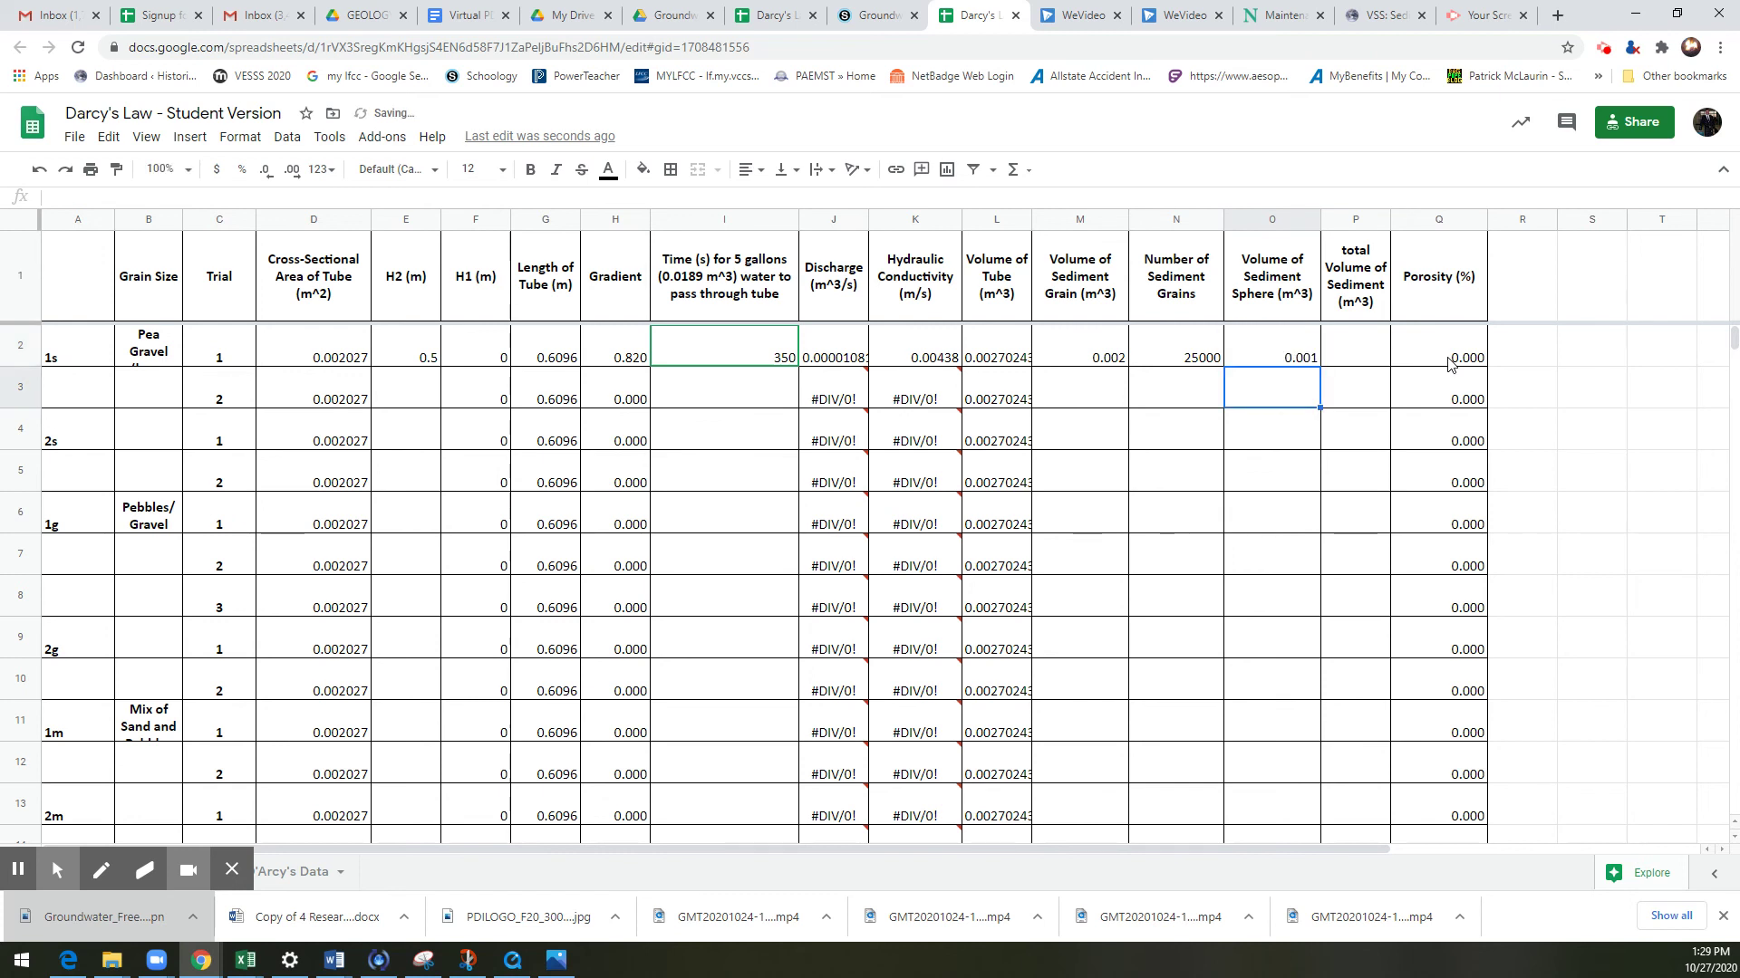
Enter a total sediment volume of 0.002 for trial 1 of tube 1s.
key(Up)
key(Right)
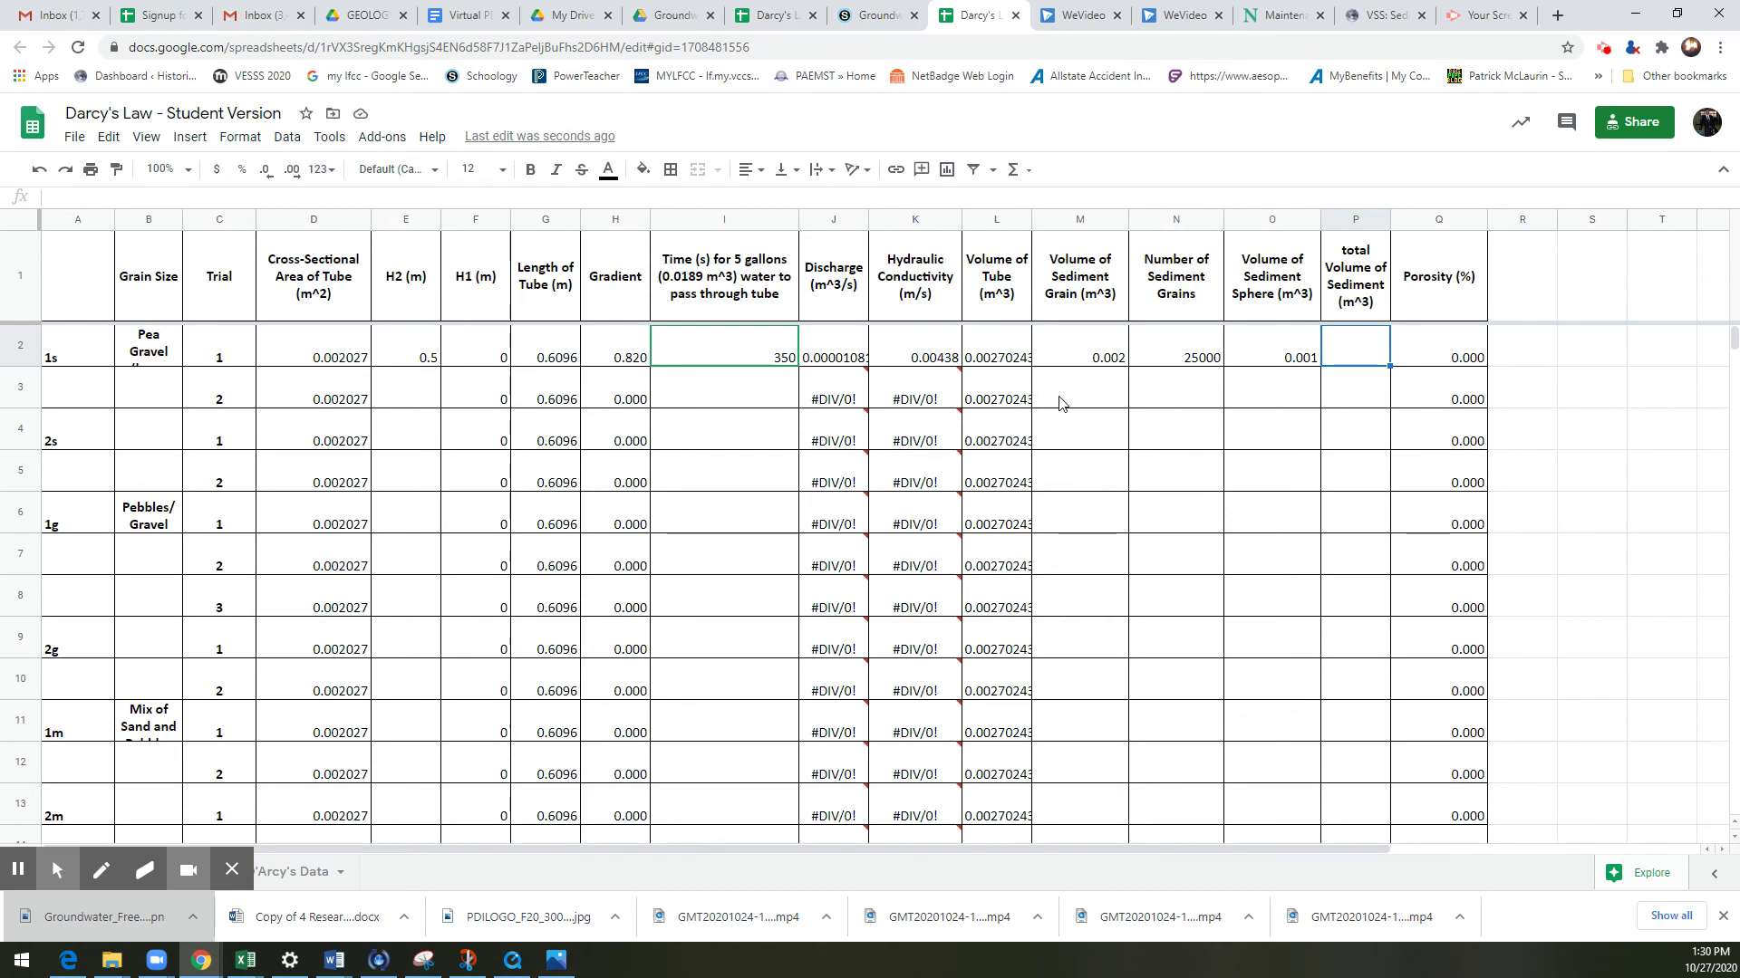
text(.002)
key(Return)
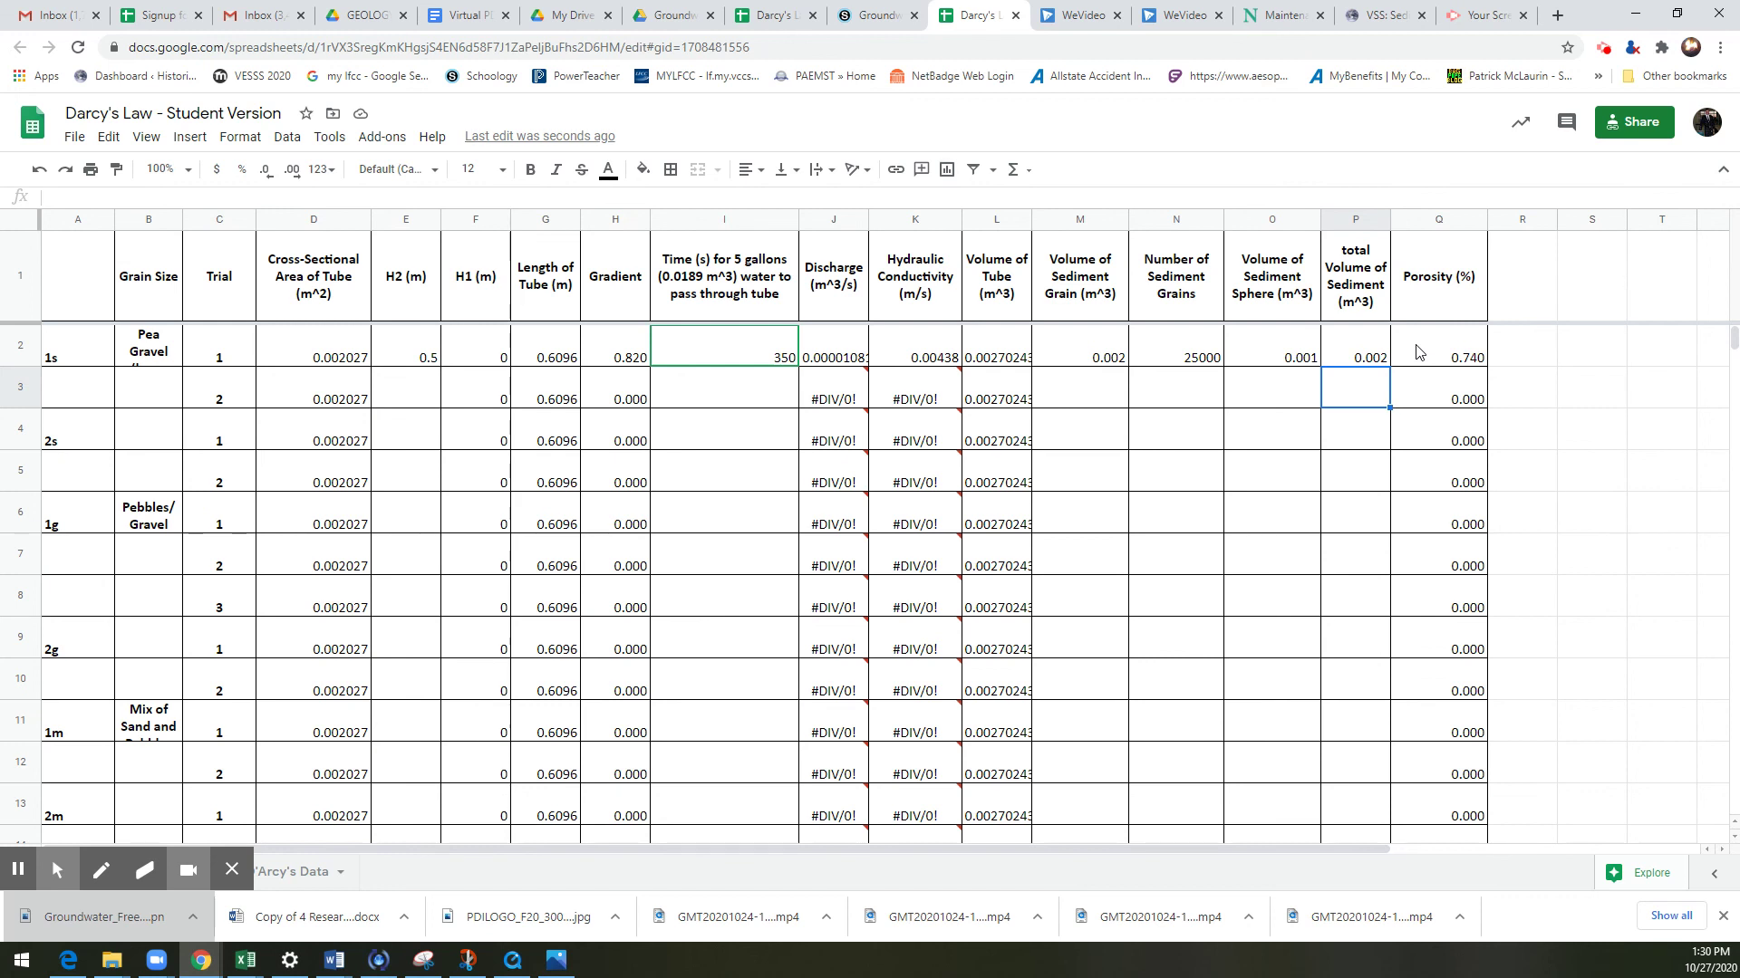
Clear the sample sediment values from M2 through P2.
key(Up)
key(Delete)
key(Left)
key(Delete)
key(Left)
key(Delete)
key(Left)
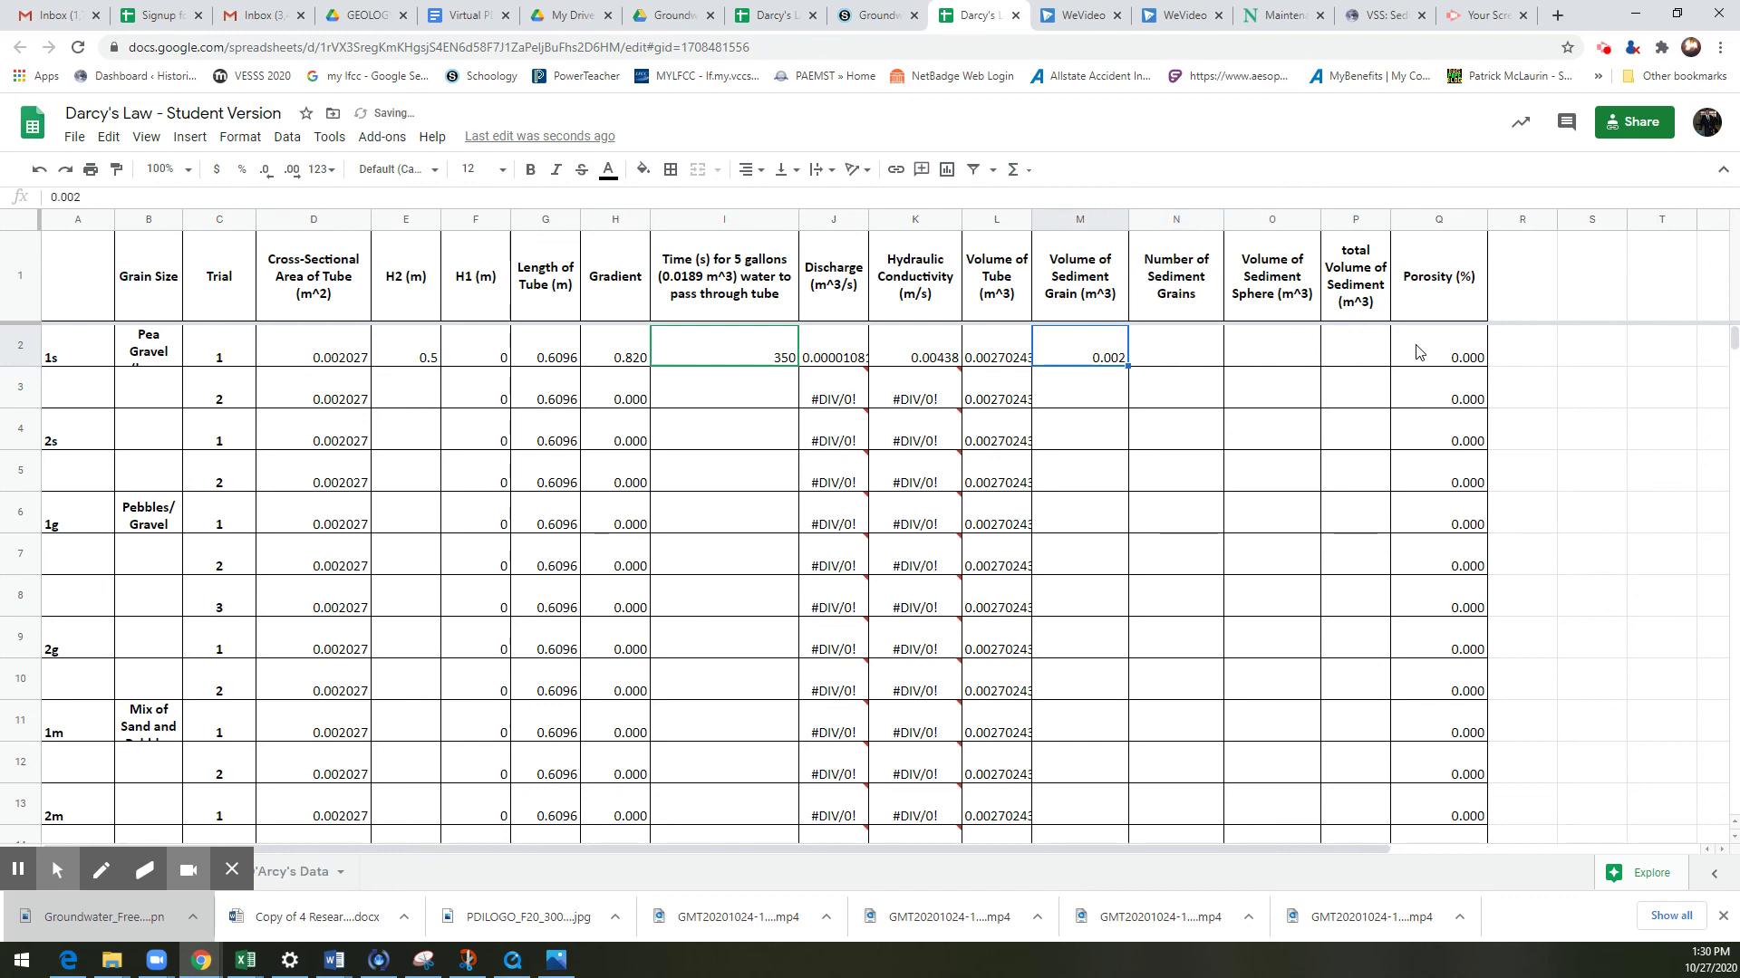
key(Delete)
click(1604, 49)
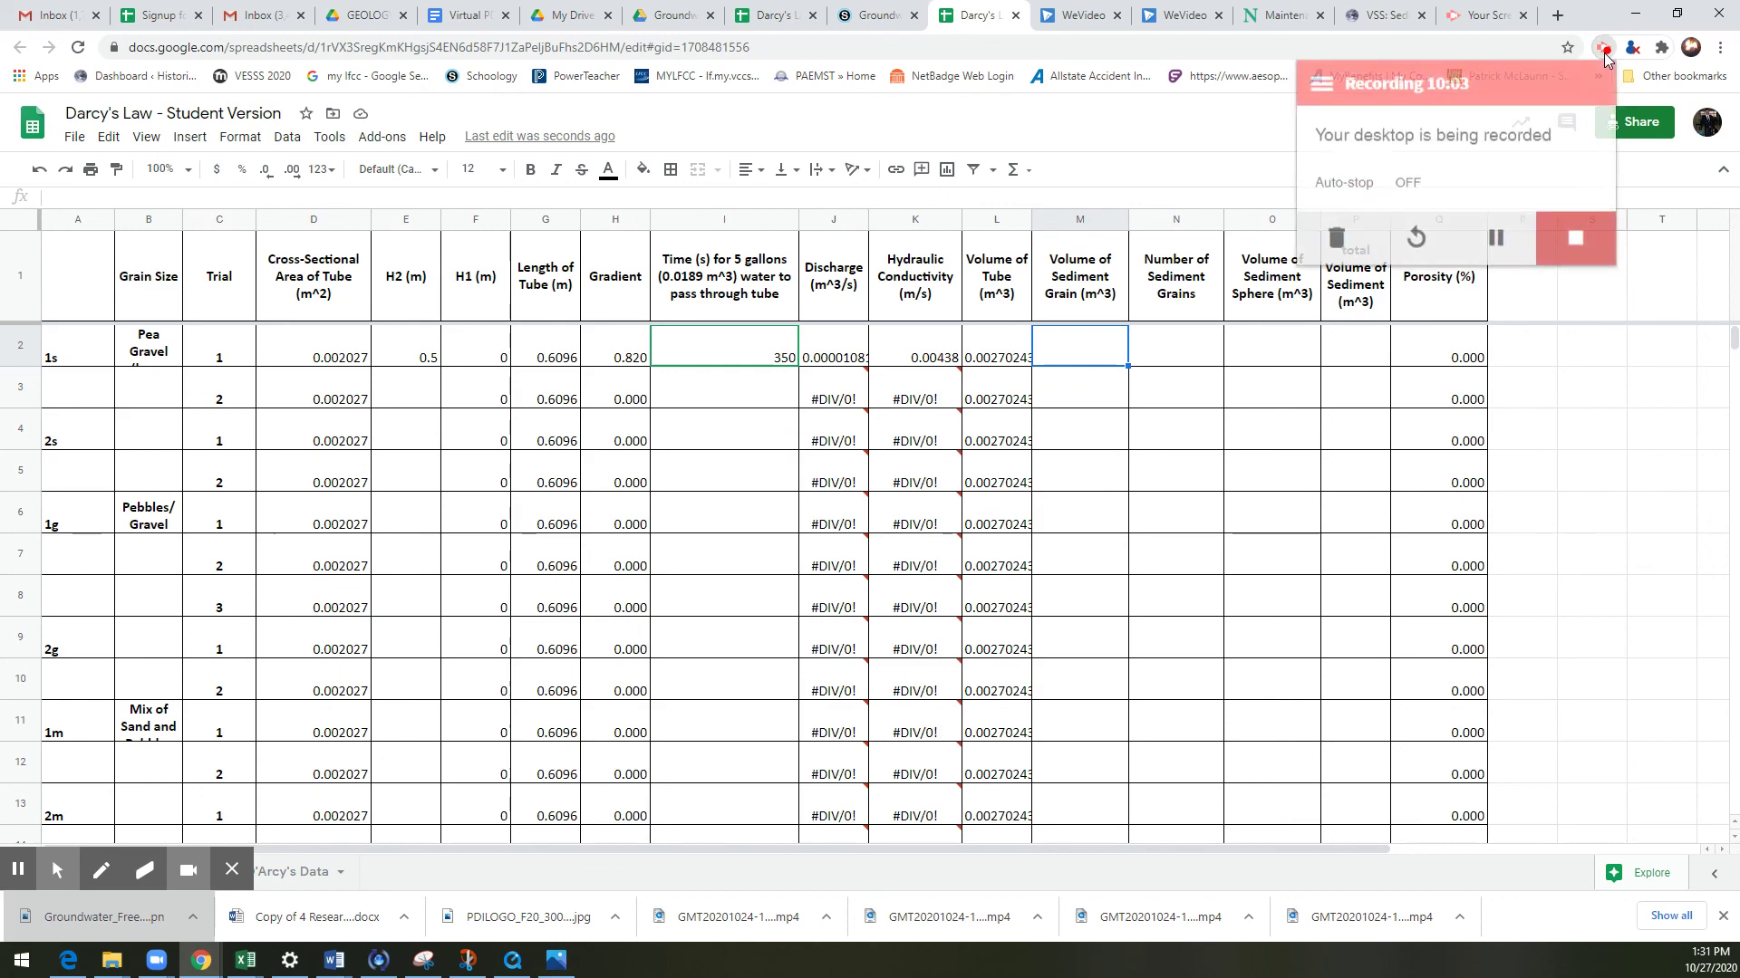